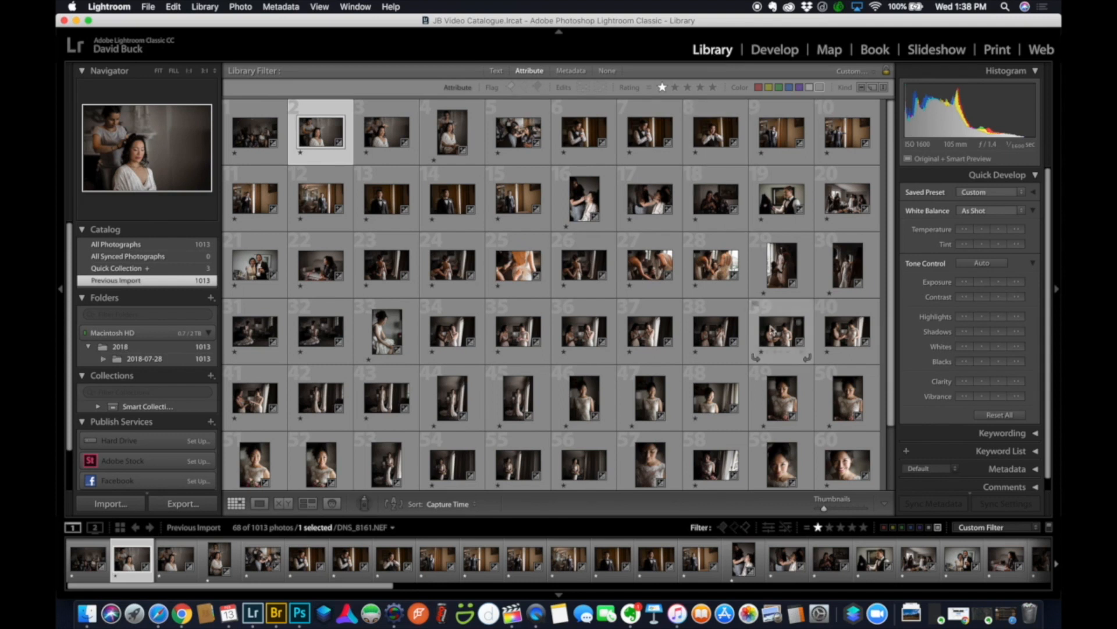
Drag the Thumbnails slider right so the grid shows six photos per row.
left_click_drag(831, 512, 838, 509)
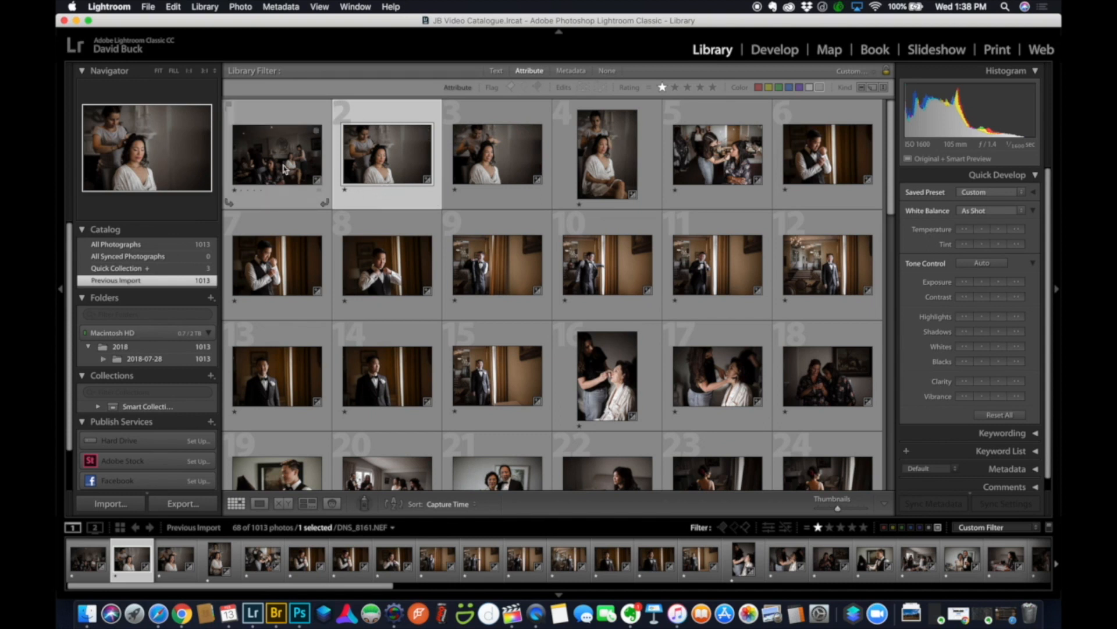
Select photos 1 through 24 and raise their exposure one Quick Develop step.
left_click(285, 169)
scroll(640, 350, "down", 2)
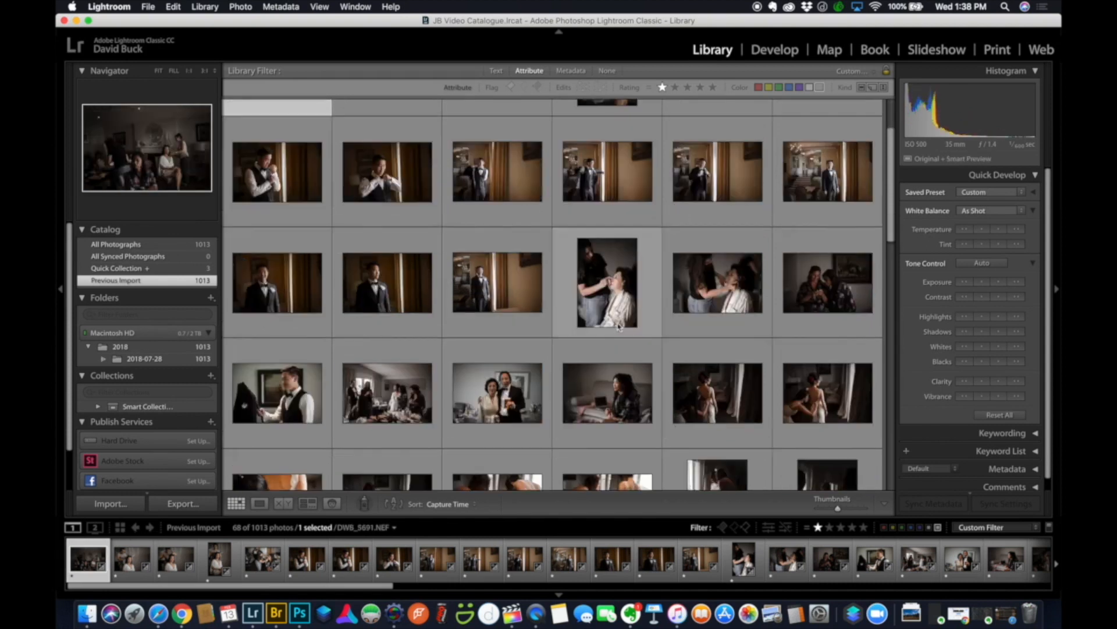
left_click(798, 393, "shift")
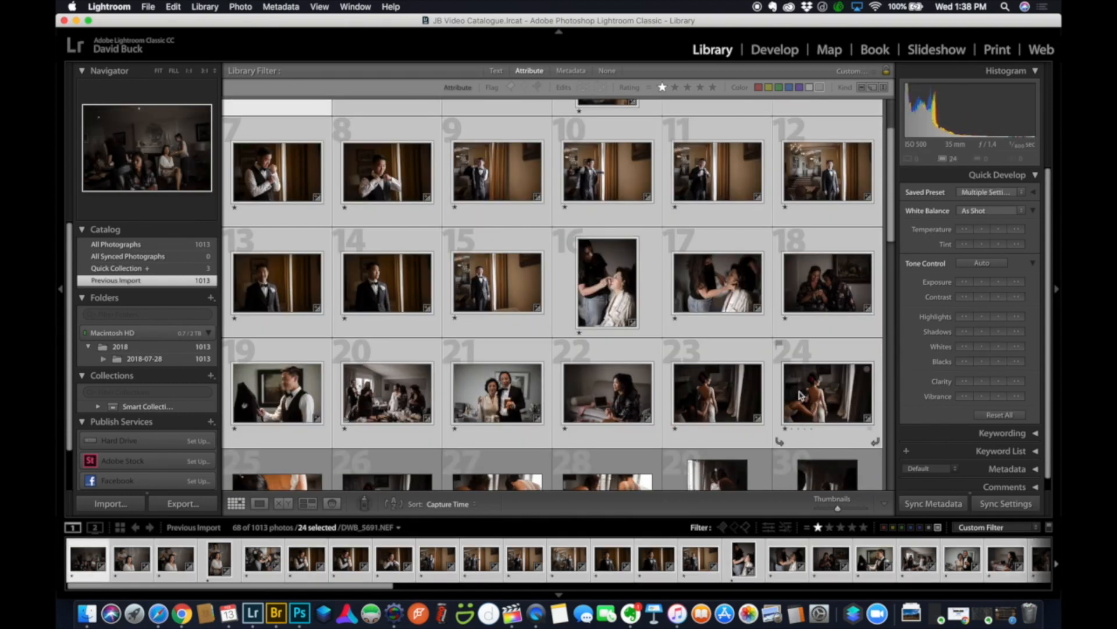
left_click(999, 283)
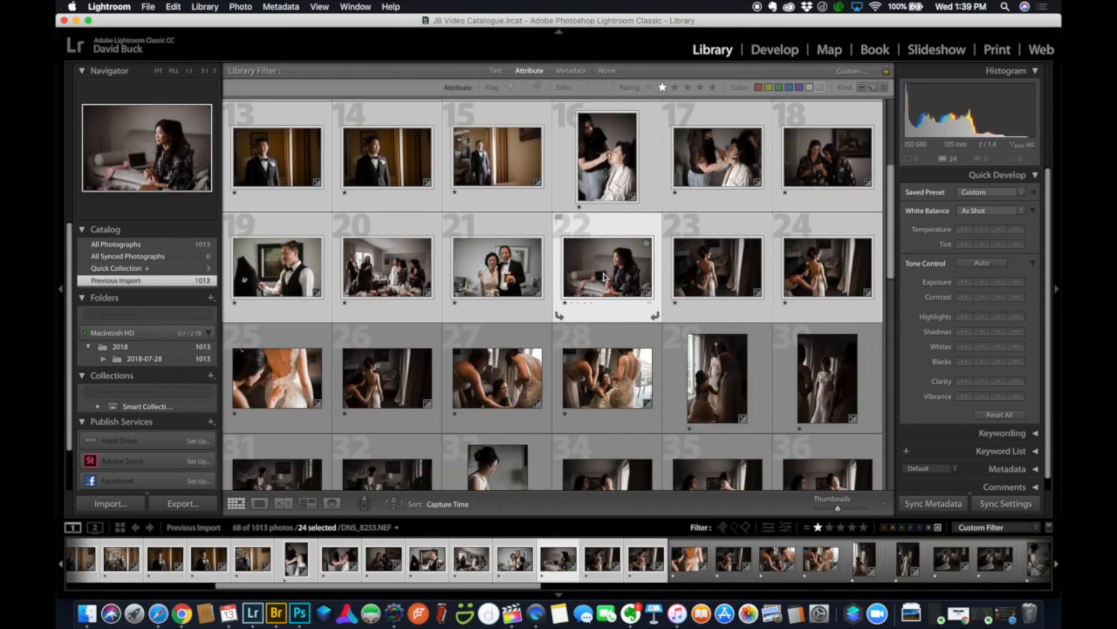
Judge photo 22 in Loupe, nudge exposure down and back up, then return to Grid.
key("e")
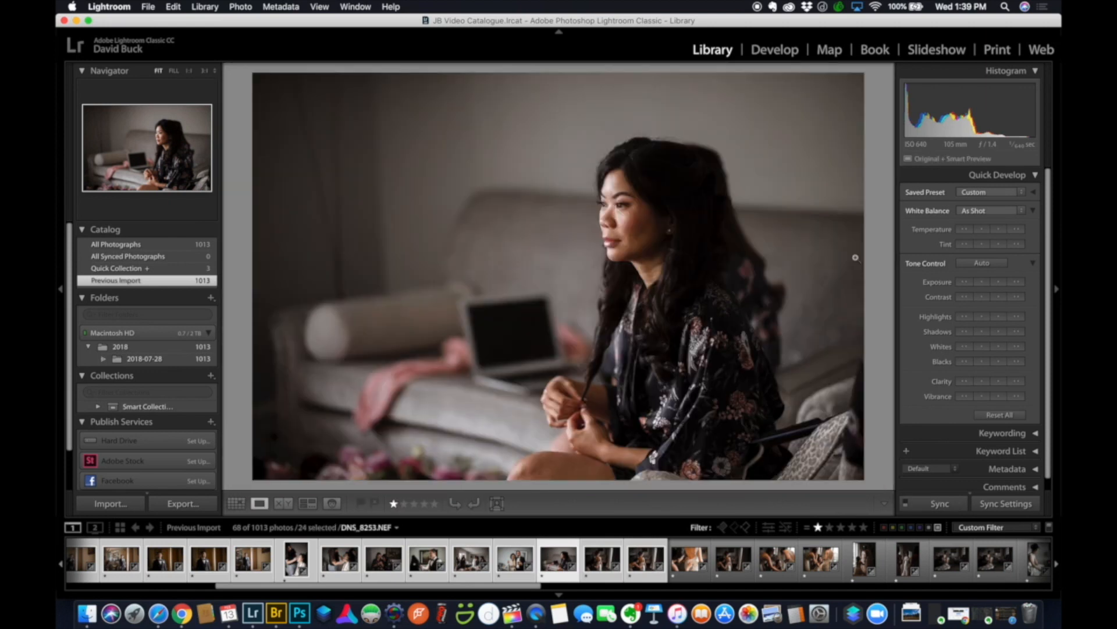
left_click(983, 283)
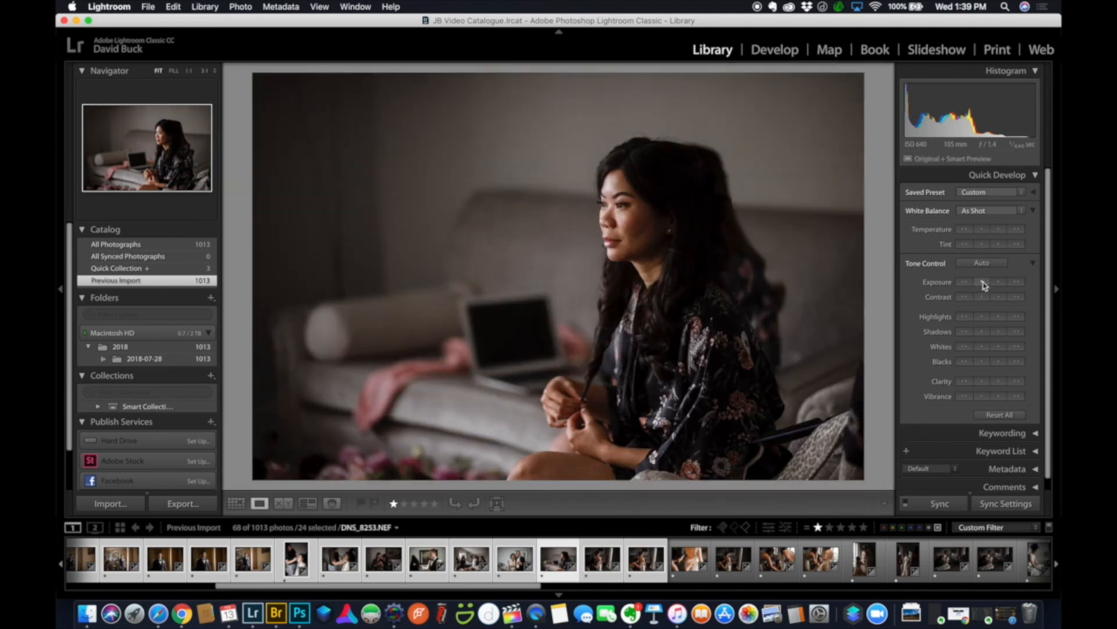
left_click(999, 283)
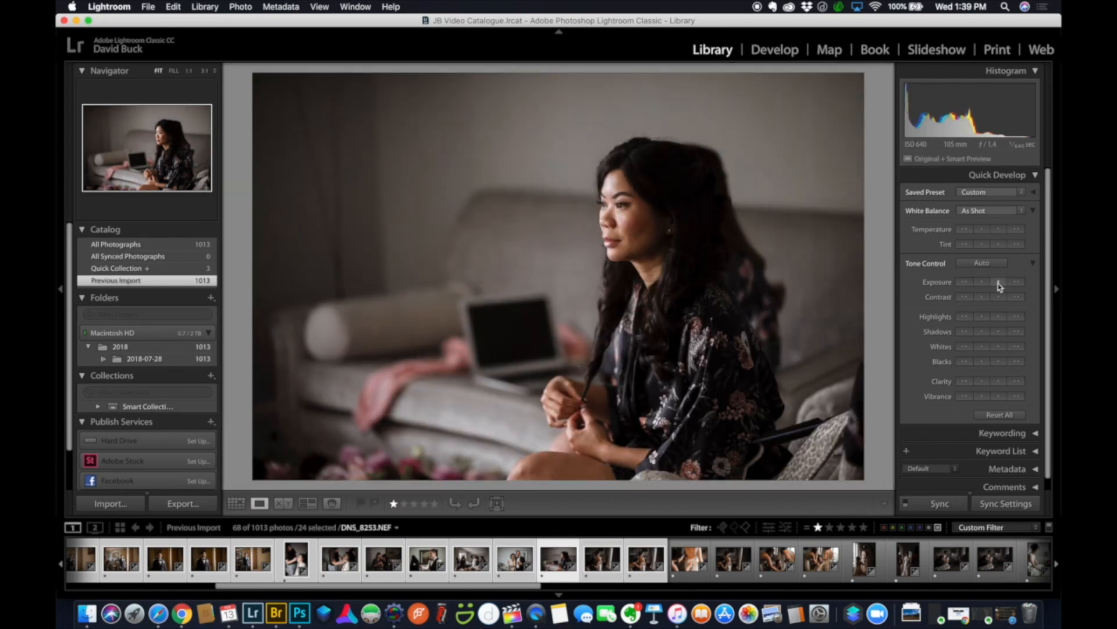
key("g")
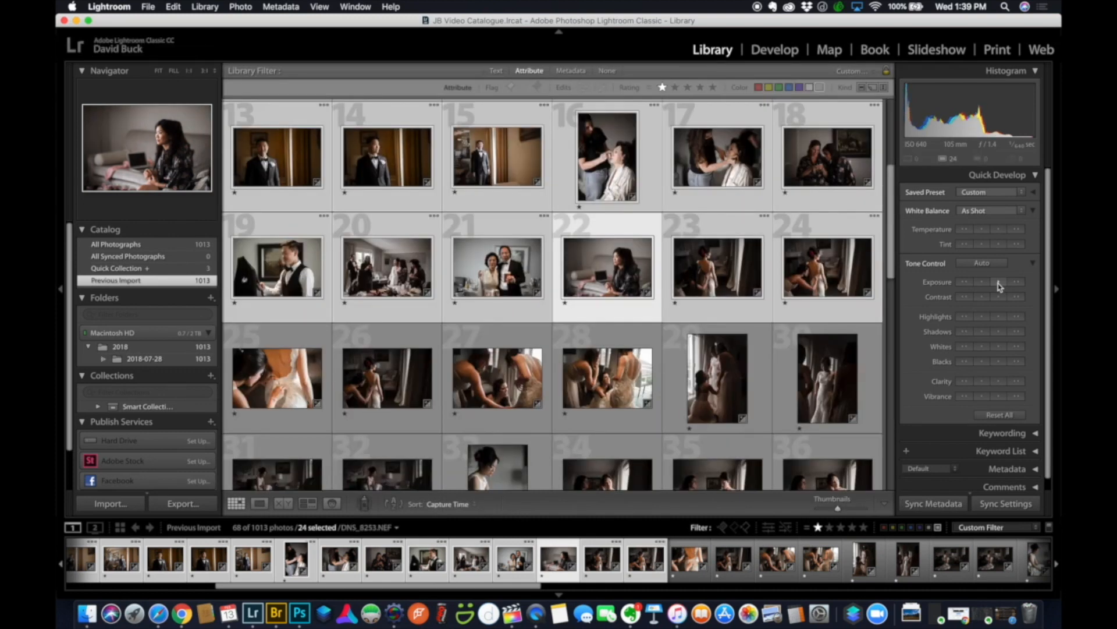
Darken the 24 selected photos by a large exposure step, then brighten them again.
scroll(771, 291, "up", 1)
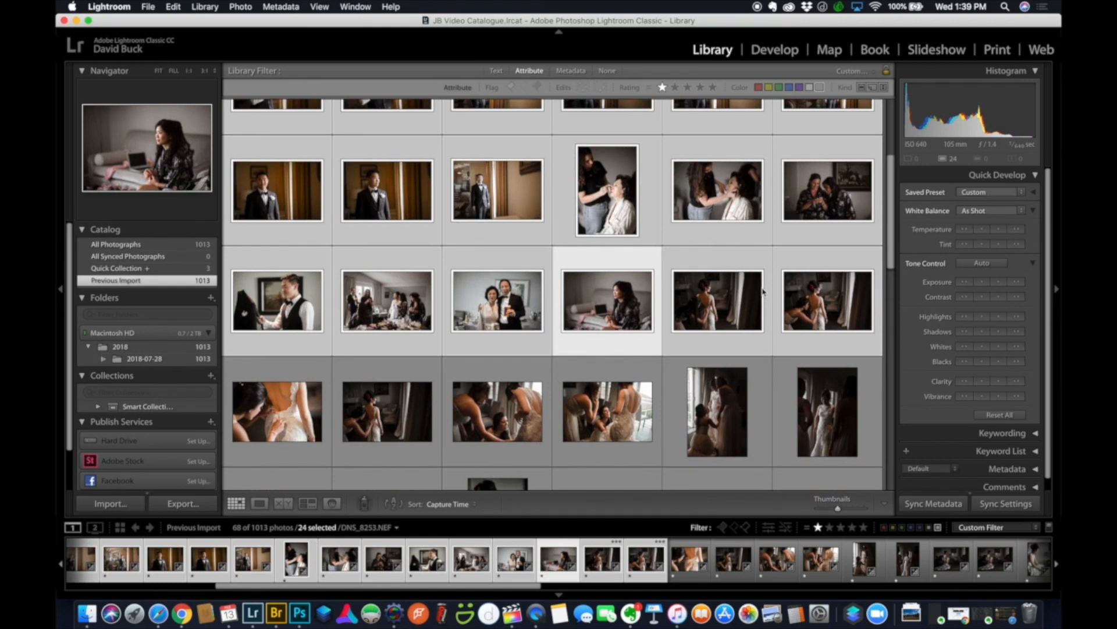
left_click(962, 283)
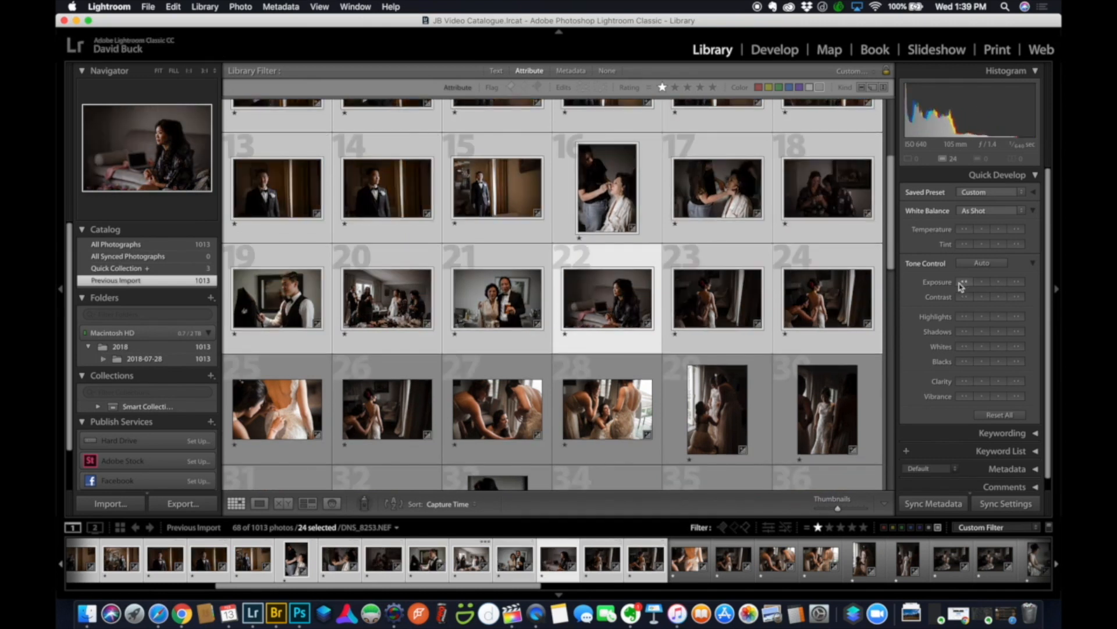
scroll(727, 338, "up", 3)
scroll(731, 328, "up", 3)
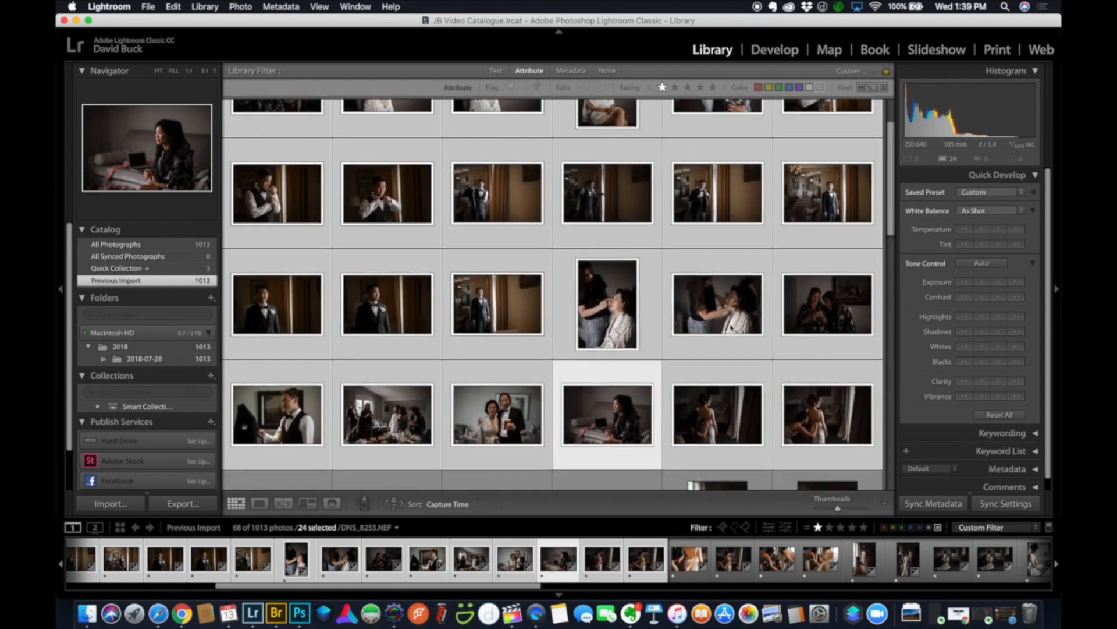
left_click(1016, 284)
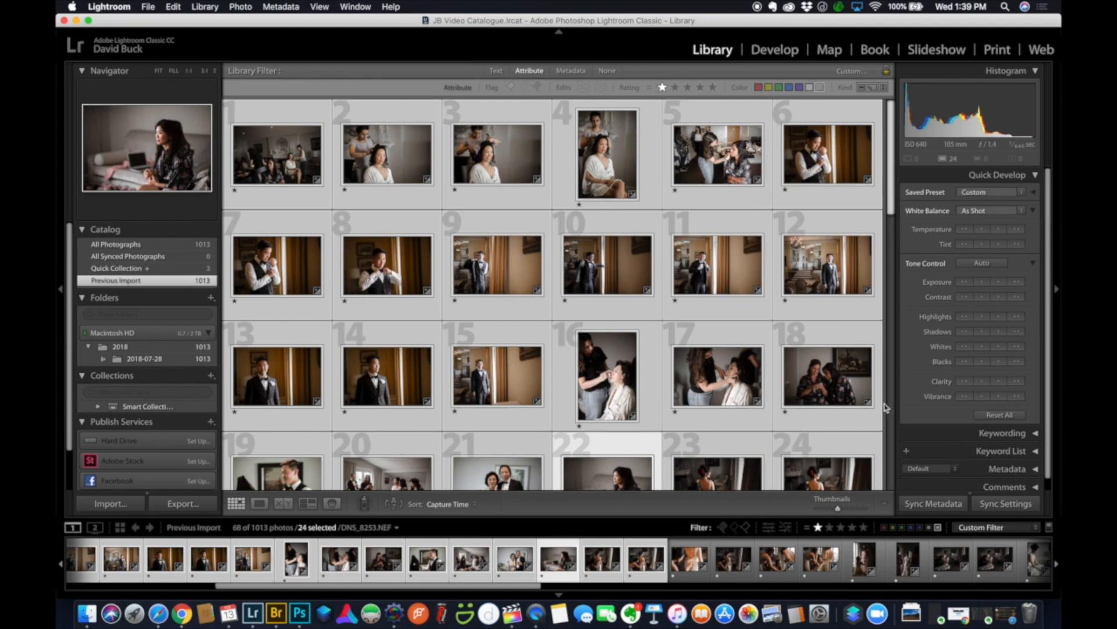
Select only seated-bride photo 31, raise its exposure twice, then undo both increases.
key("super+shift+d")
scroll(655, 253, "down", 15)
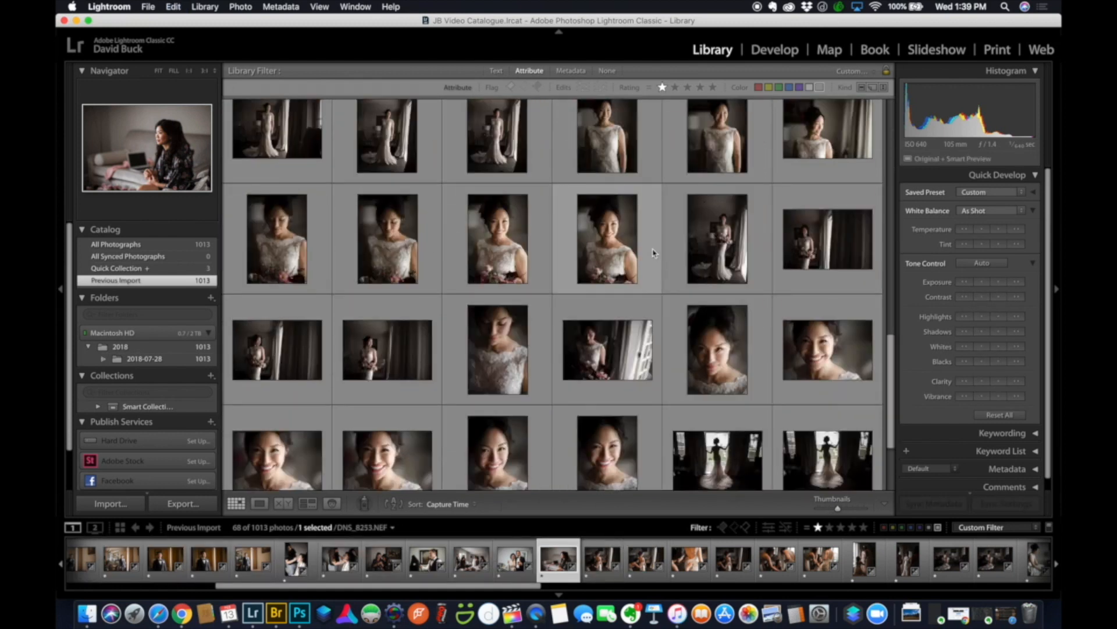
left_click(326, 165)
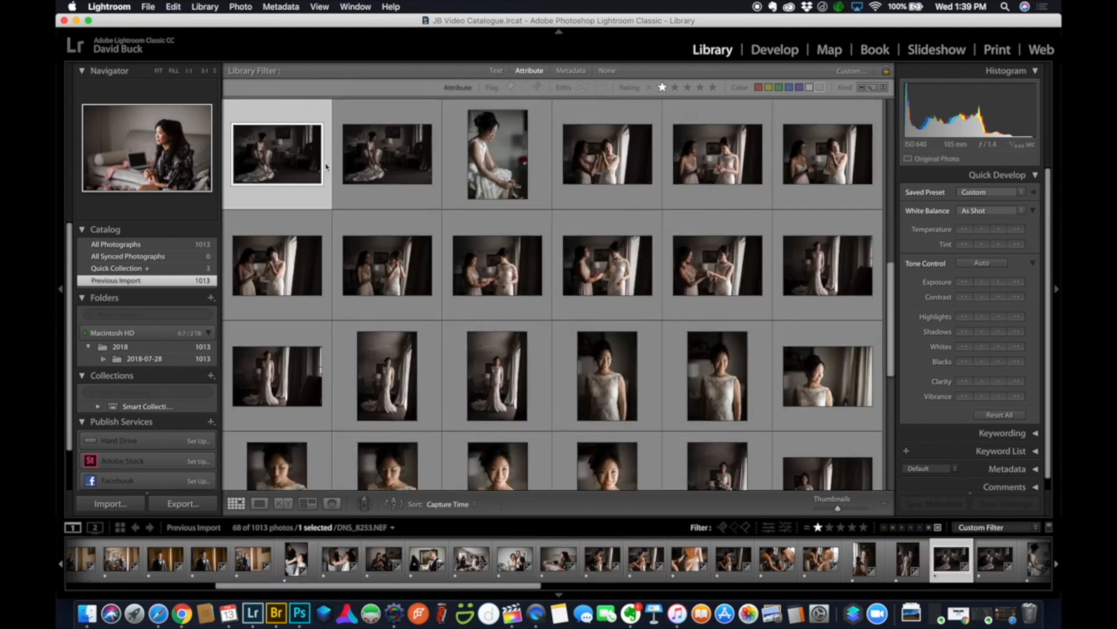
scroll(336, 165, "up", 2)
left_click(1017, 282)
left_click(1017, 284)
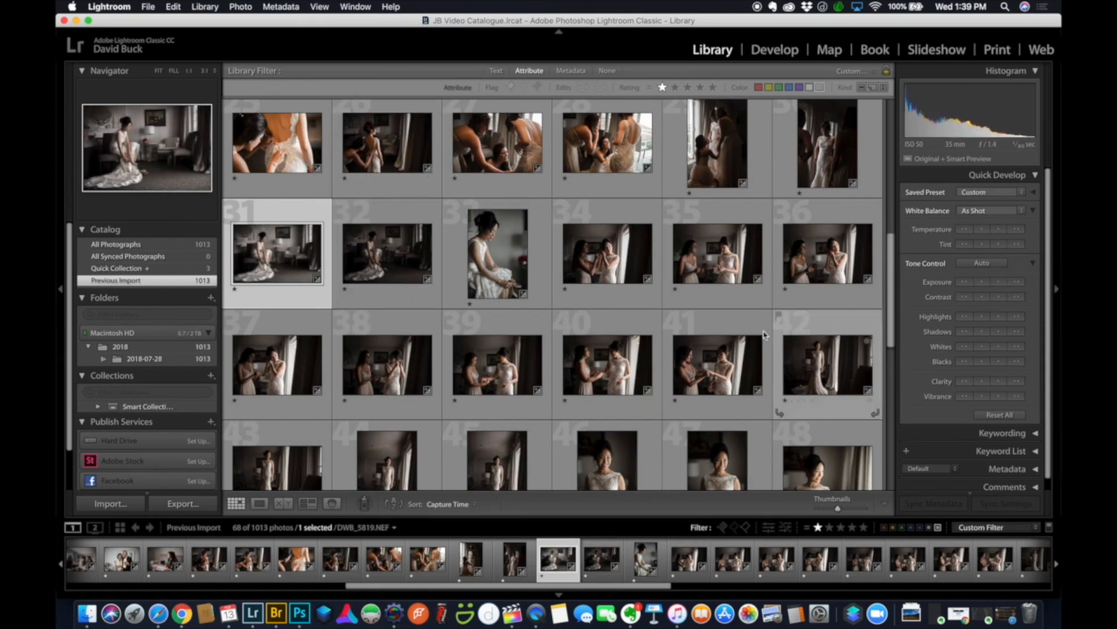
key("super+z")
key("super+z")
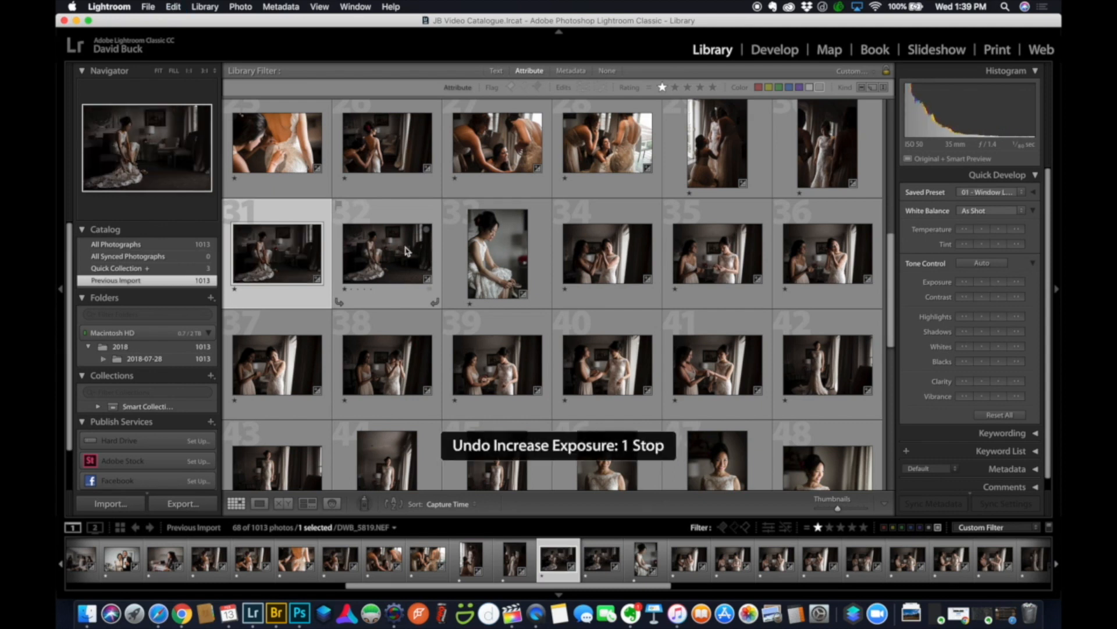
Add photo 32, brighten both by two exposure steps, then extend the selection to photo 54.
left_click(404, 252, "super")
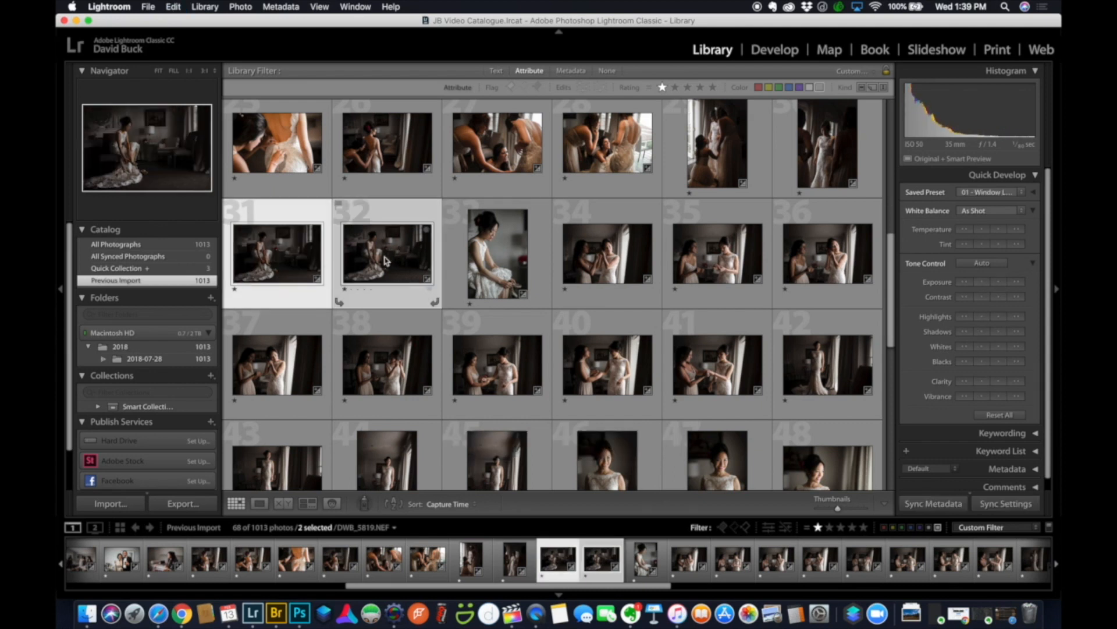
left_click(1017, 284)
left_click(997, 284)
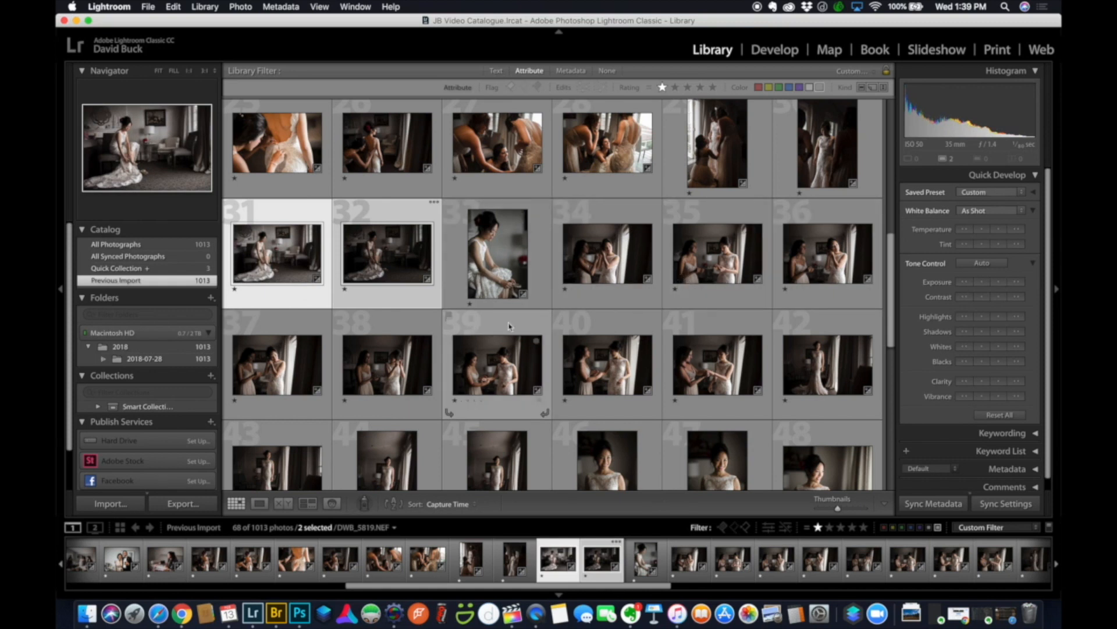
scroll(540, 318, "down", 5)
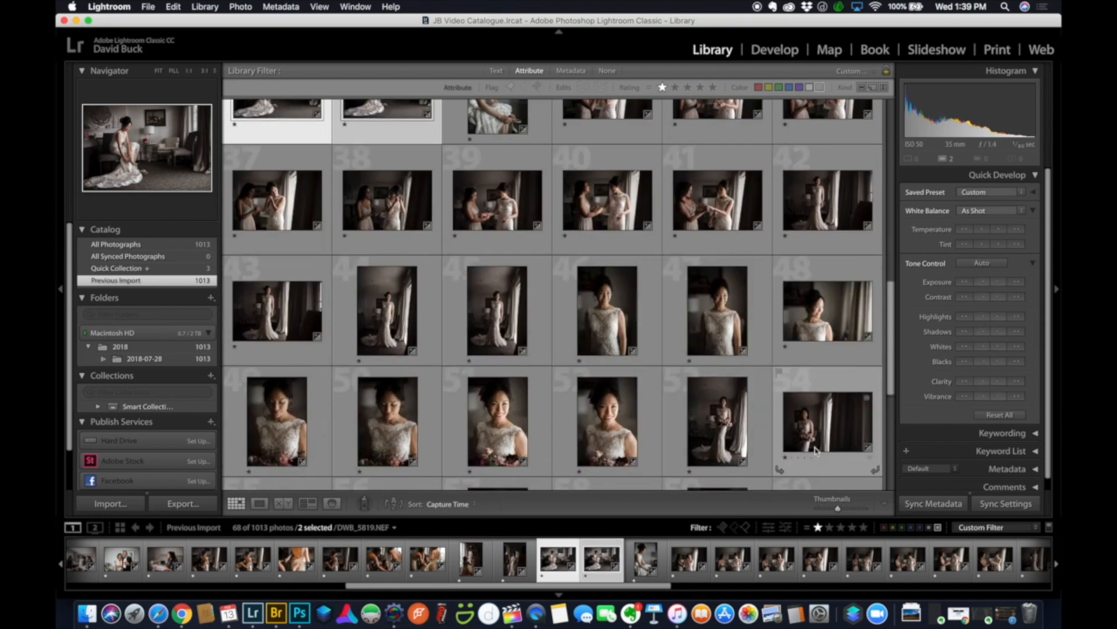
left_click(810, 409, "shift")
scroll(750, 375, "up", 2)
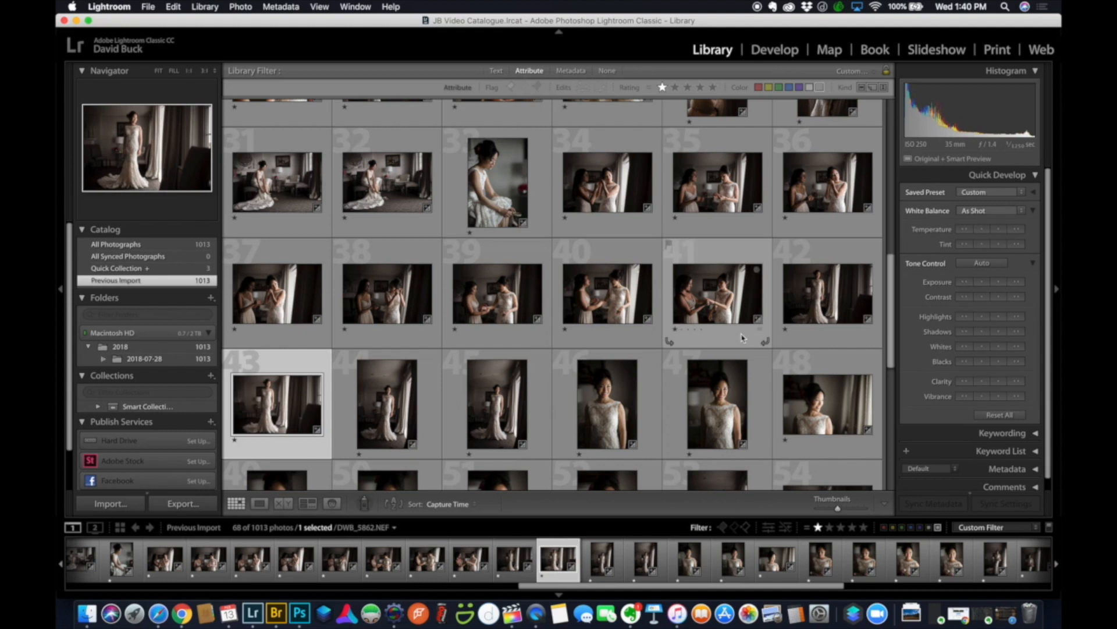
Select the 17 bride portraits, photos 43 through 59.
scroll(743, 338, "down", 3)
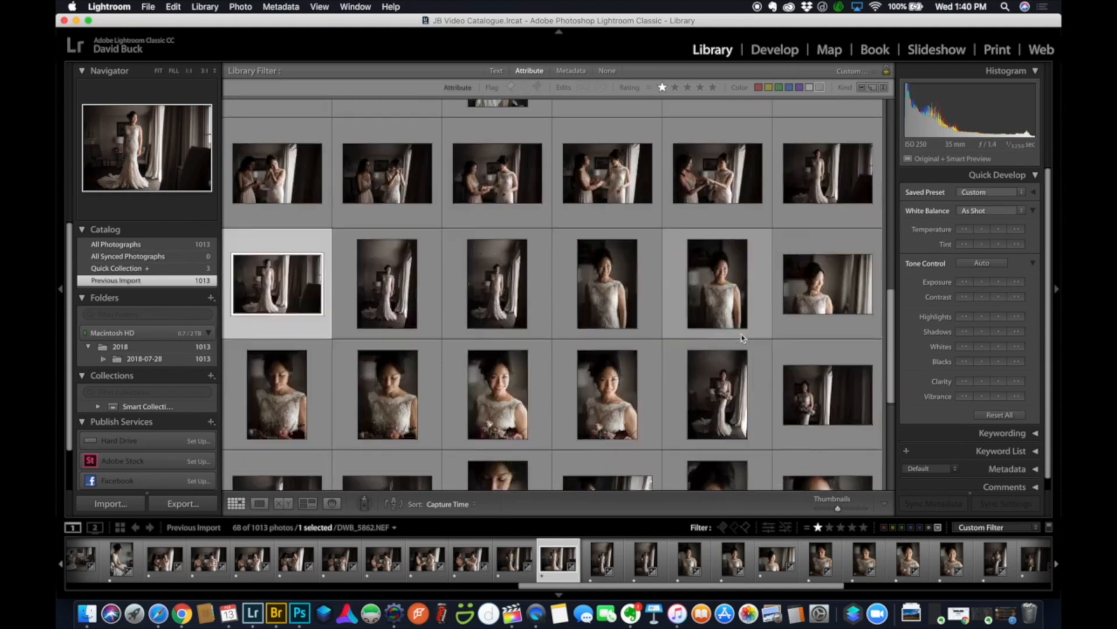
left_click(836, 178, "shift")
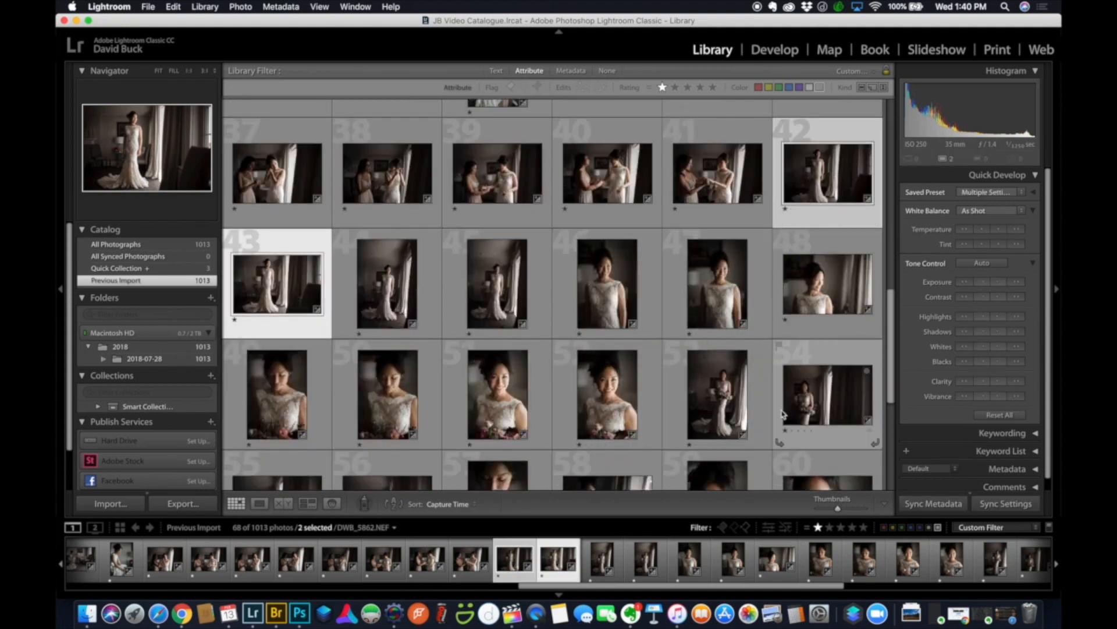
left_click(815, 408, "shift")
left_click(709, 473, "shift")
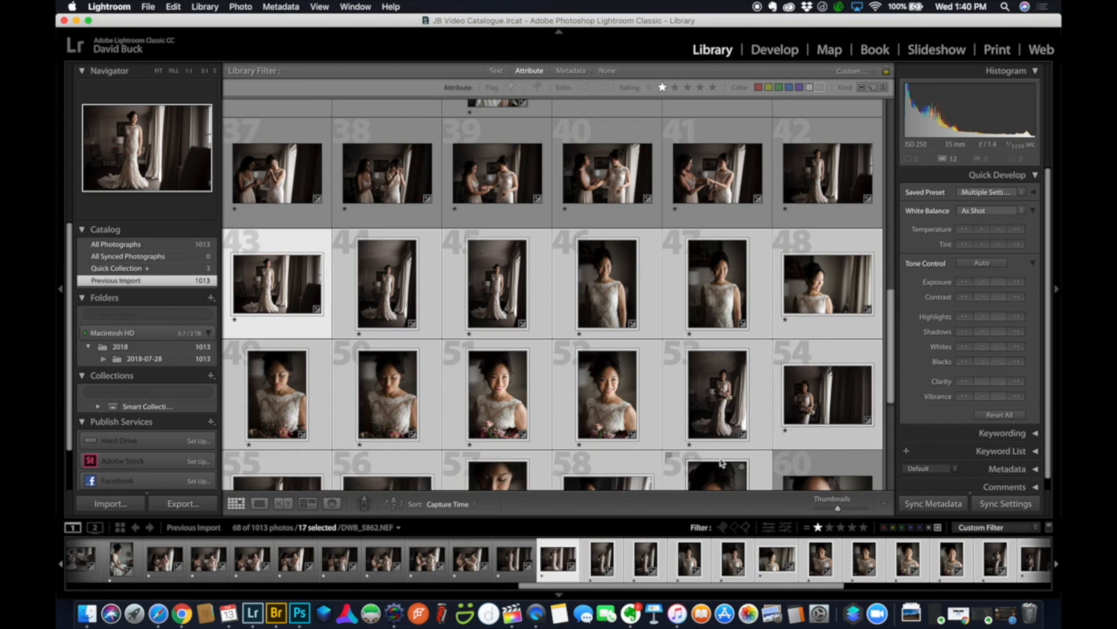
left_click(813, 192, "shift")
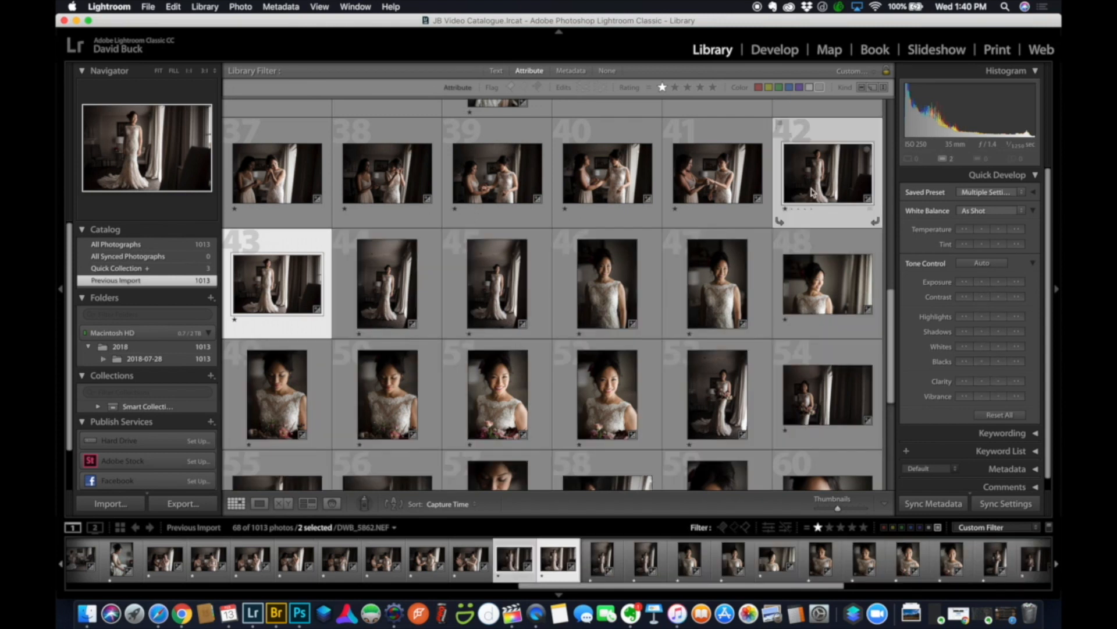
left_click(723, 474, "shift")
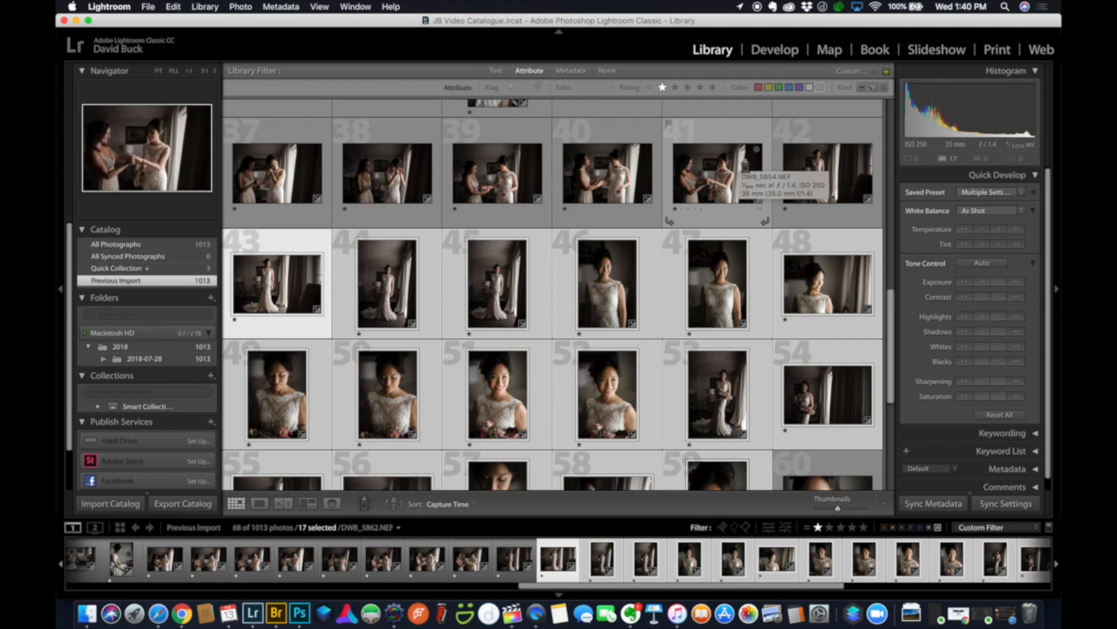
Match total exposures across the 17 portraits and inspect photo 43 in Loupe.
key("alt+shift+super+m")
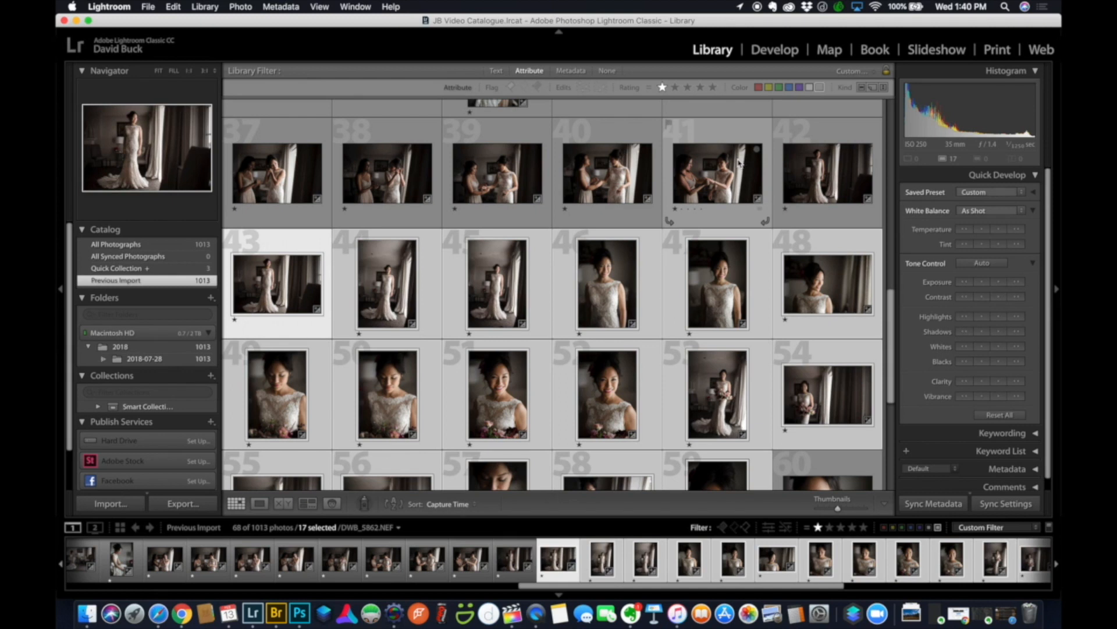
double_click(280, 288)
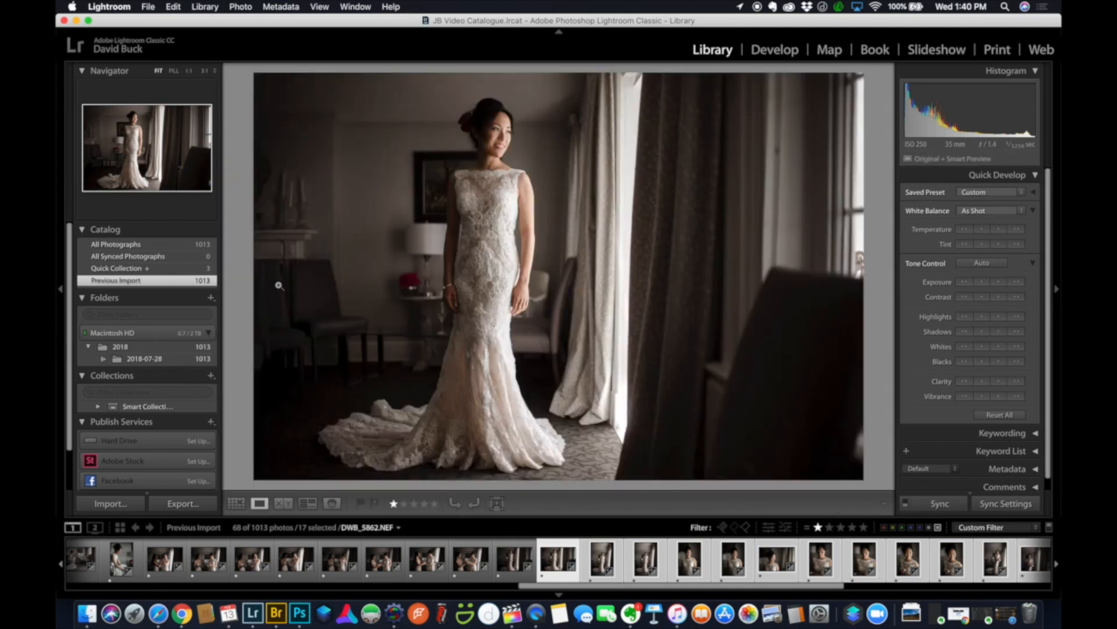
double_click(279, 286)
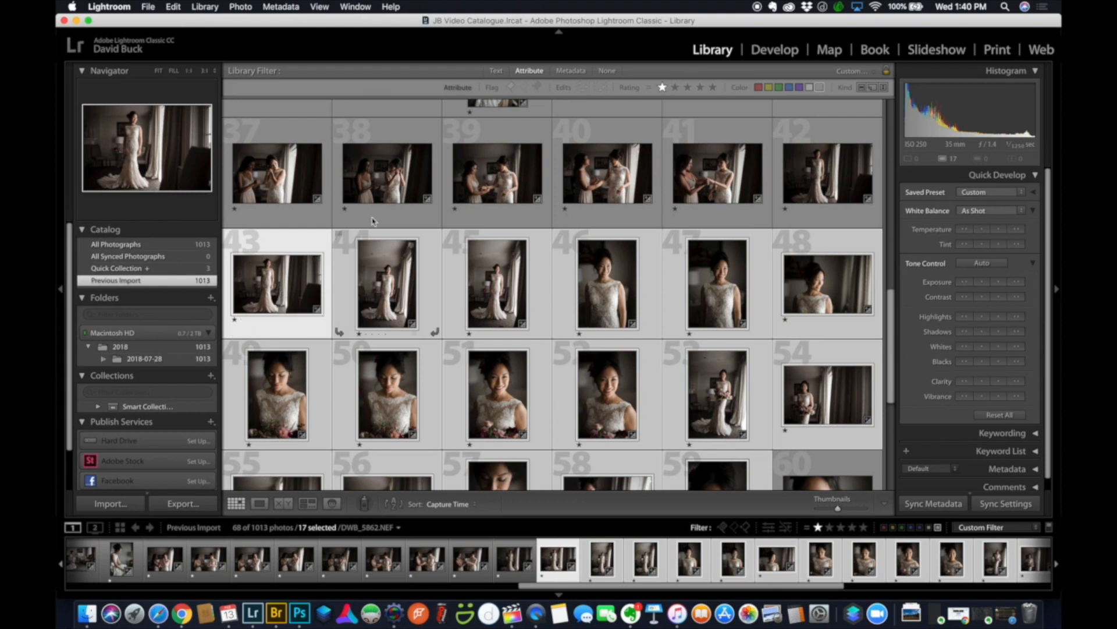
left_click(242, 7)
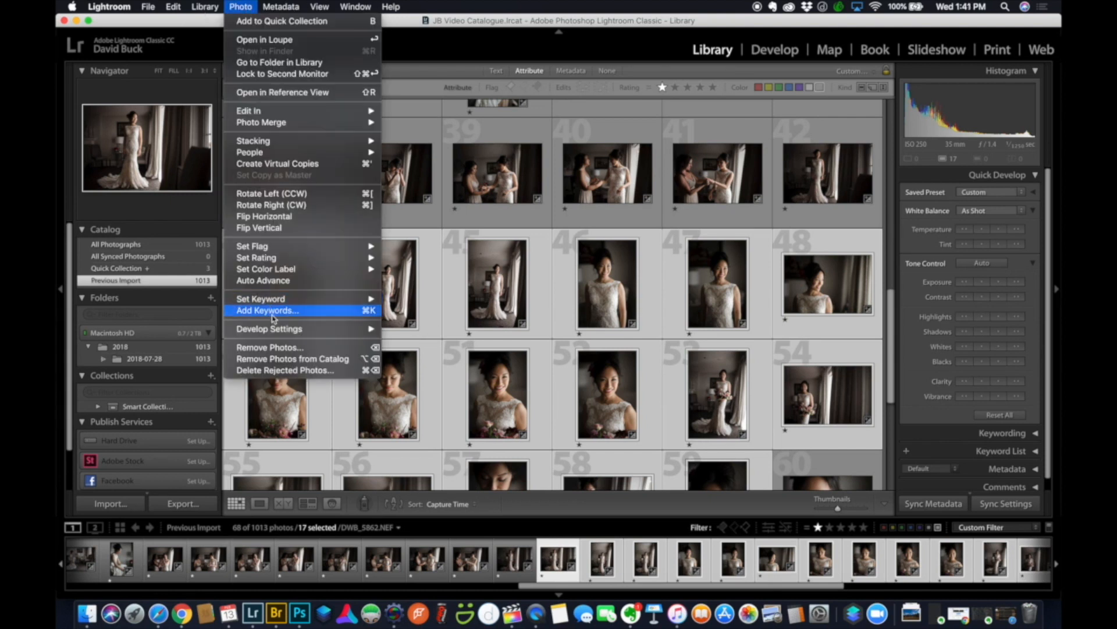
mouse_move(274, 332)
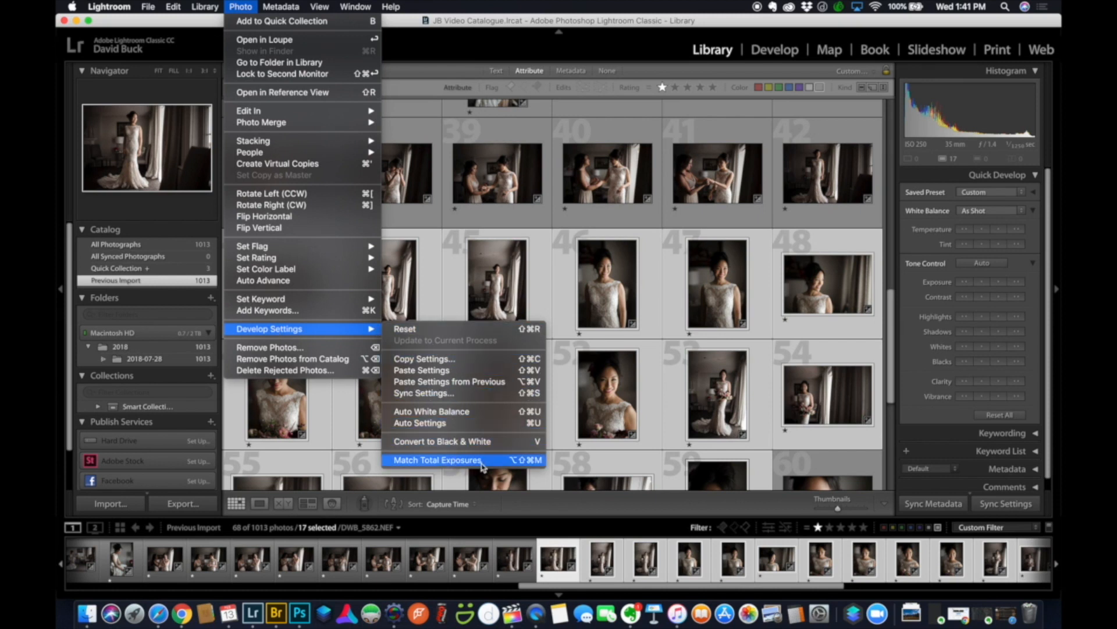
left_click(233, 6)
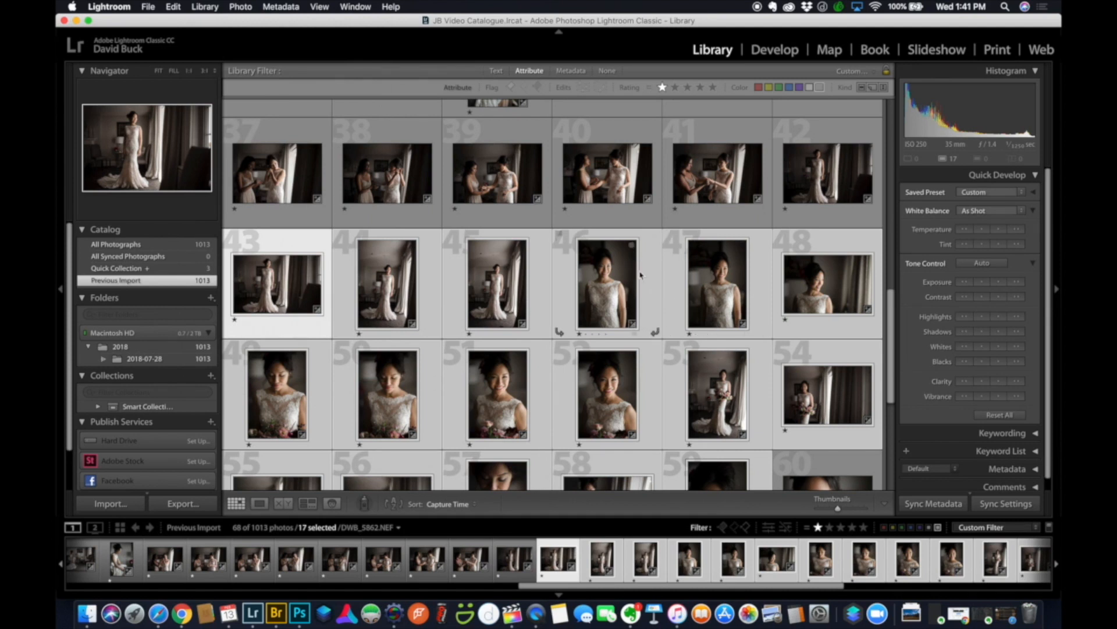
scroll(652, 255, "down", 5)
Select close-up portraits 59–64, match their total exposures, and brighten them one step.
left_click(703, 275)
left_click(611, 383, "shift")
key("alt+shift+super+m")
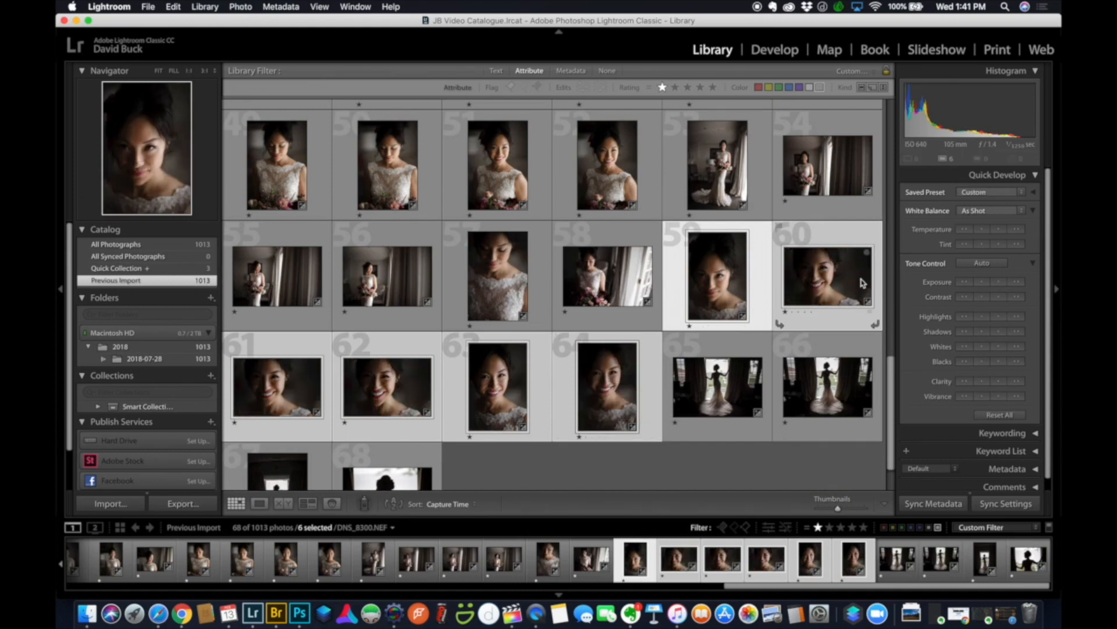
left_click(1000, 282)
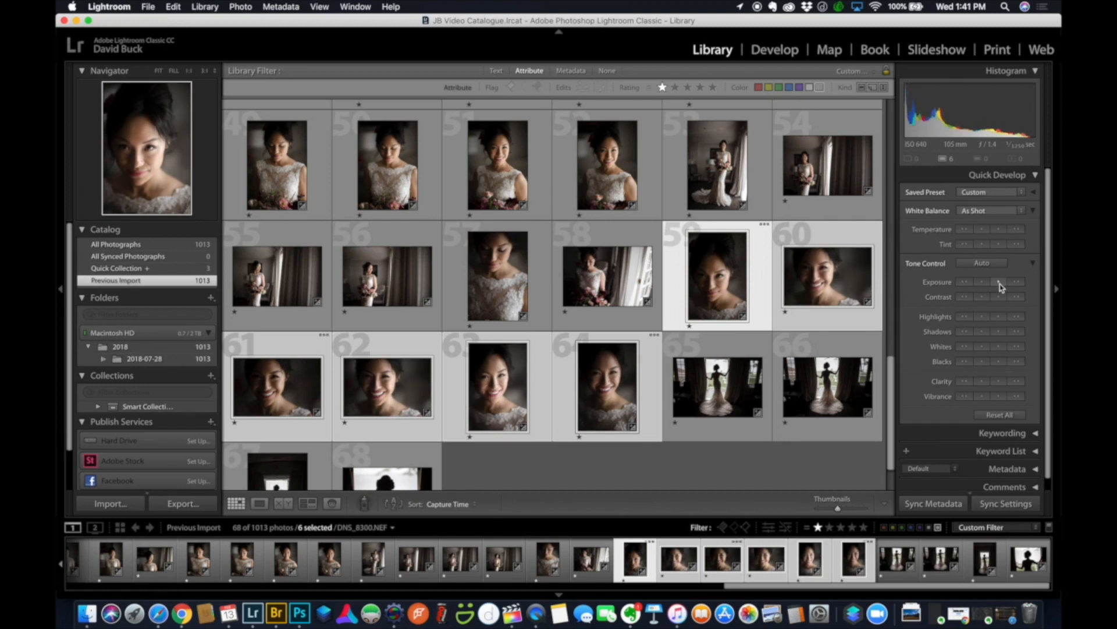
Brighten photos 61–62 another exposure step, then brighten photo 57 on its own.
key("shift+super+d")
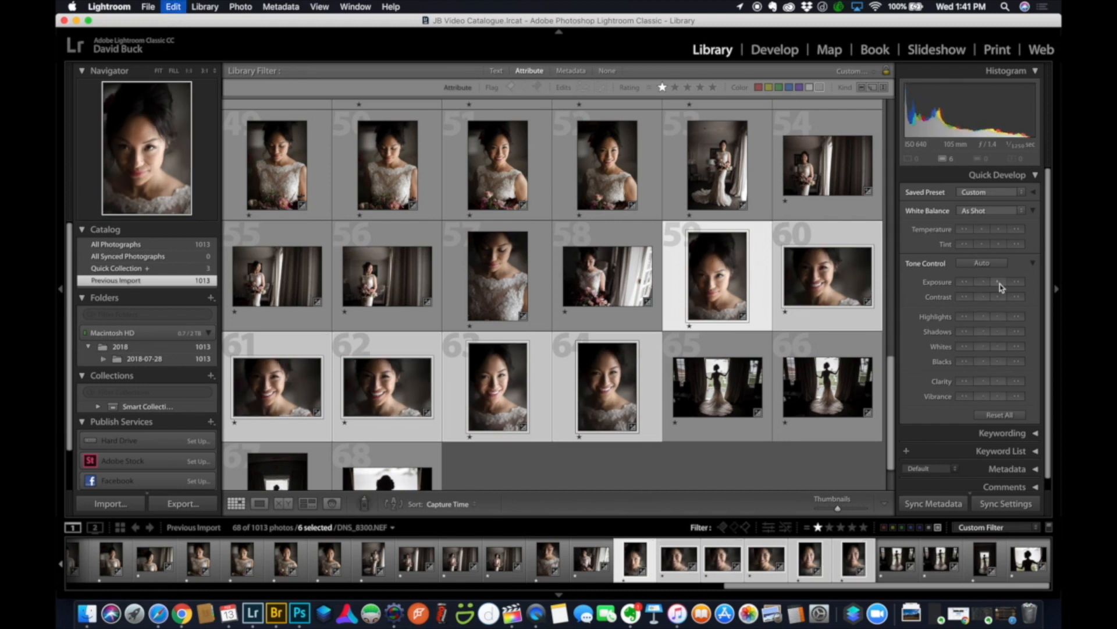
left_click(373, 387)
left_click(303, 389, "shift")
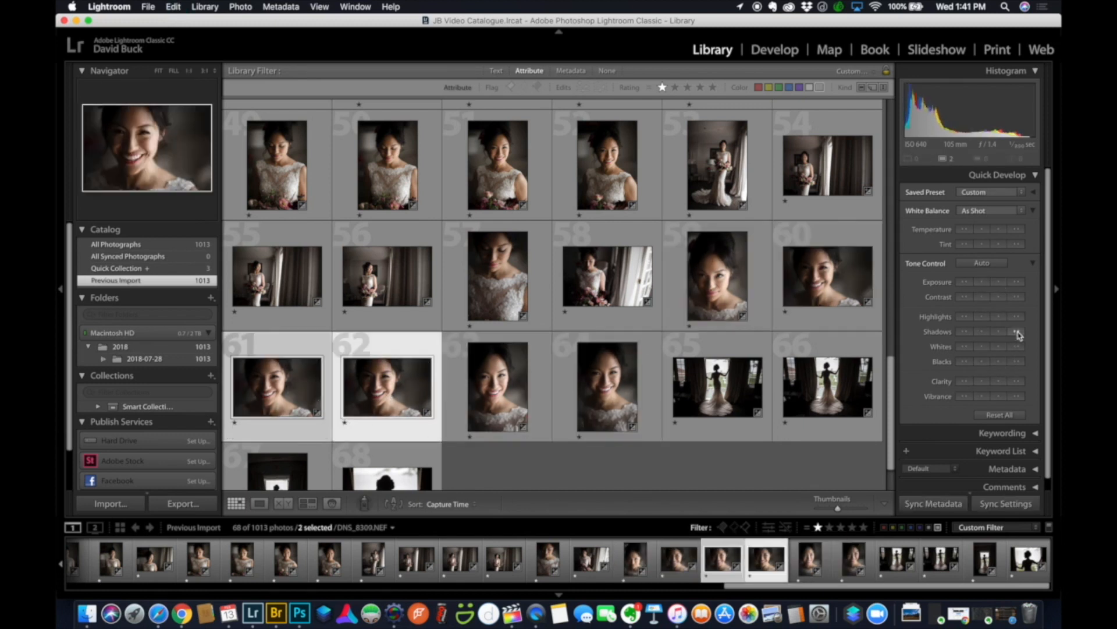
left_click(1001, 282)
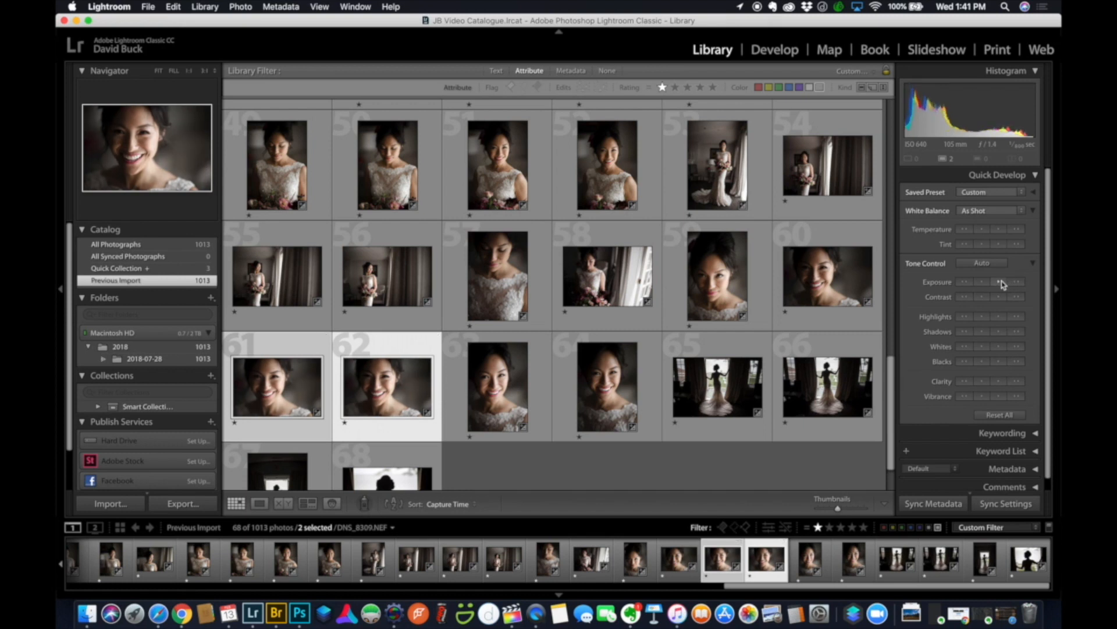
left_click(474, 304)
left_click(998, 284)
Filter to two-star photos, brighten photos 1 and 2, then select the bride-from-behind photo.
left_click(830, 527)
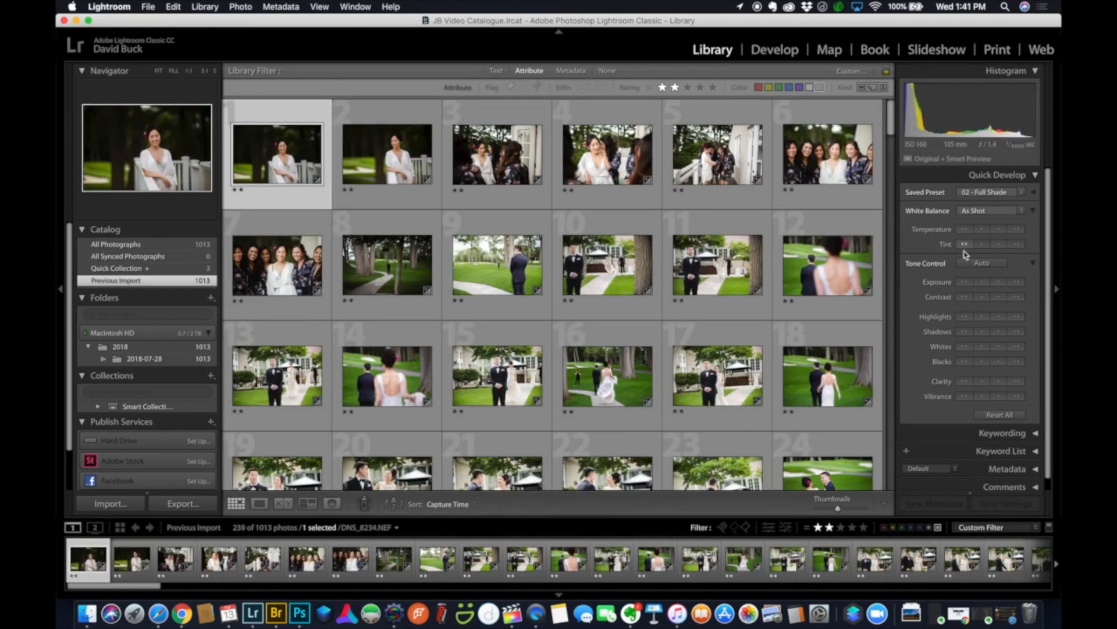
left_click(387, 154, "shift")
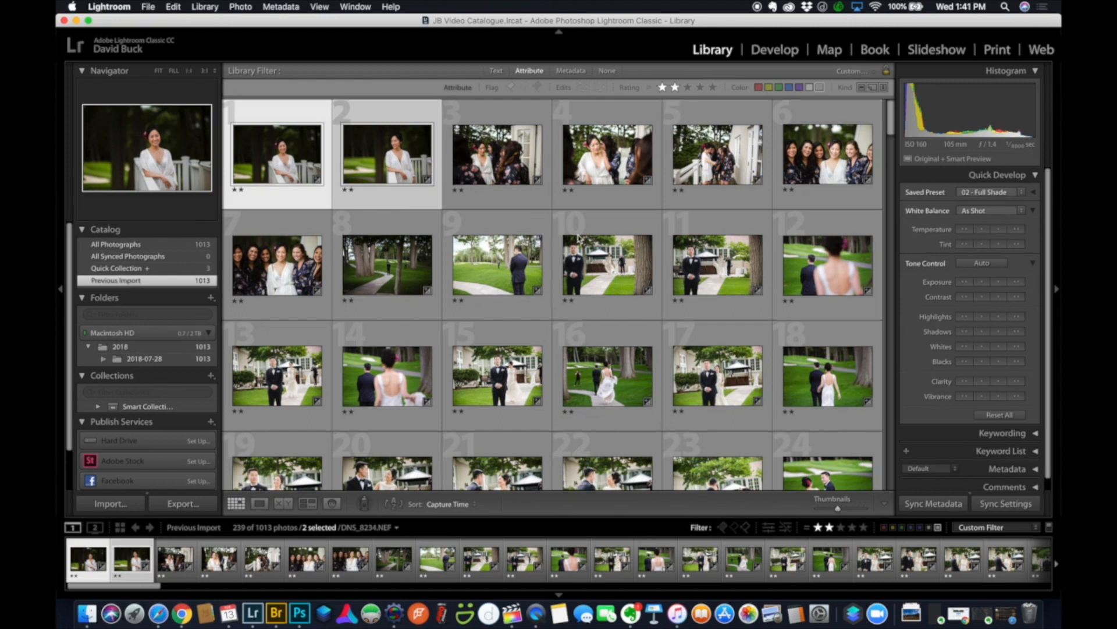
left_click(998, 285)
scroll(648, 232, "down", 1)
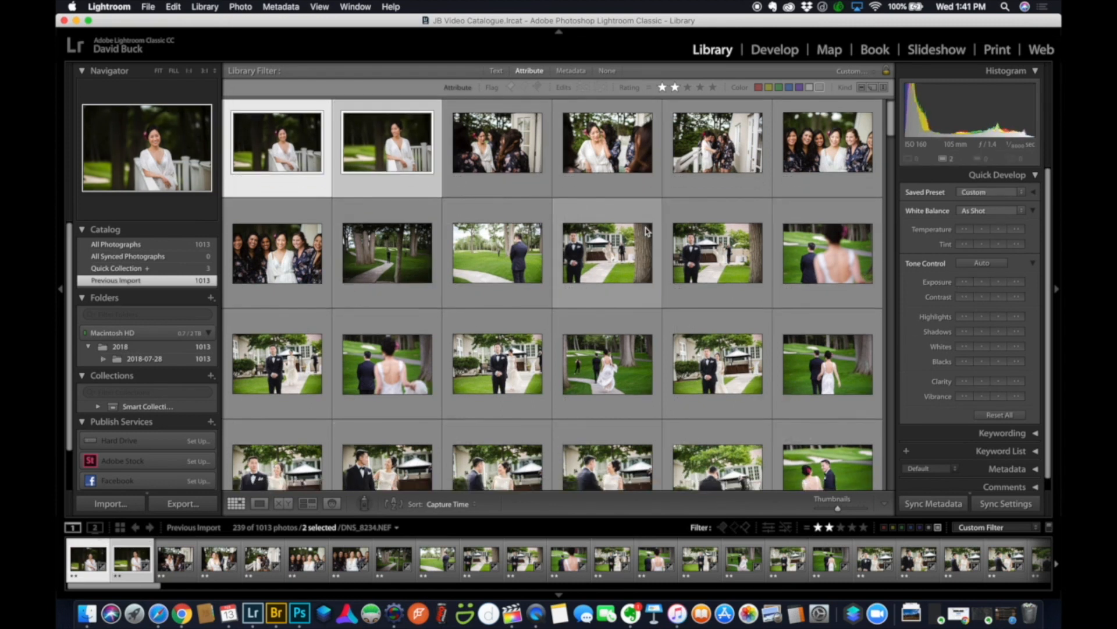
scroll(648, 231, "down", 1)
left_click(795, 201)
scroll(795, 202, "down", 2)
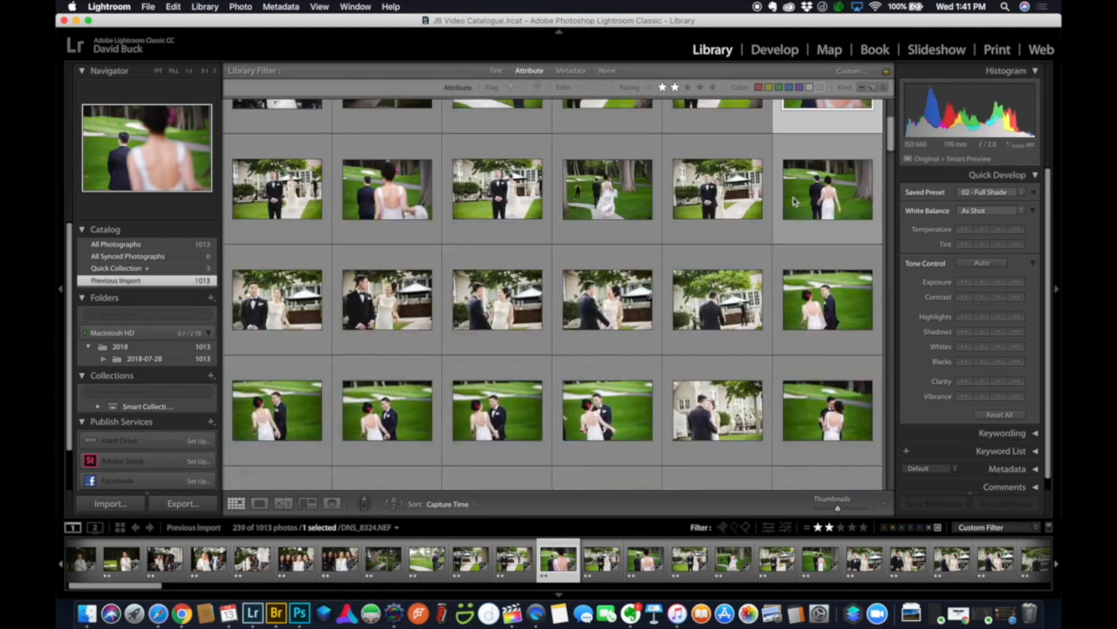
Warm the white balance temperature of garden photos 12 through 30.
scroll(795, 201, "up", 1)
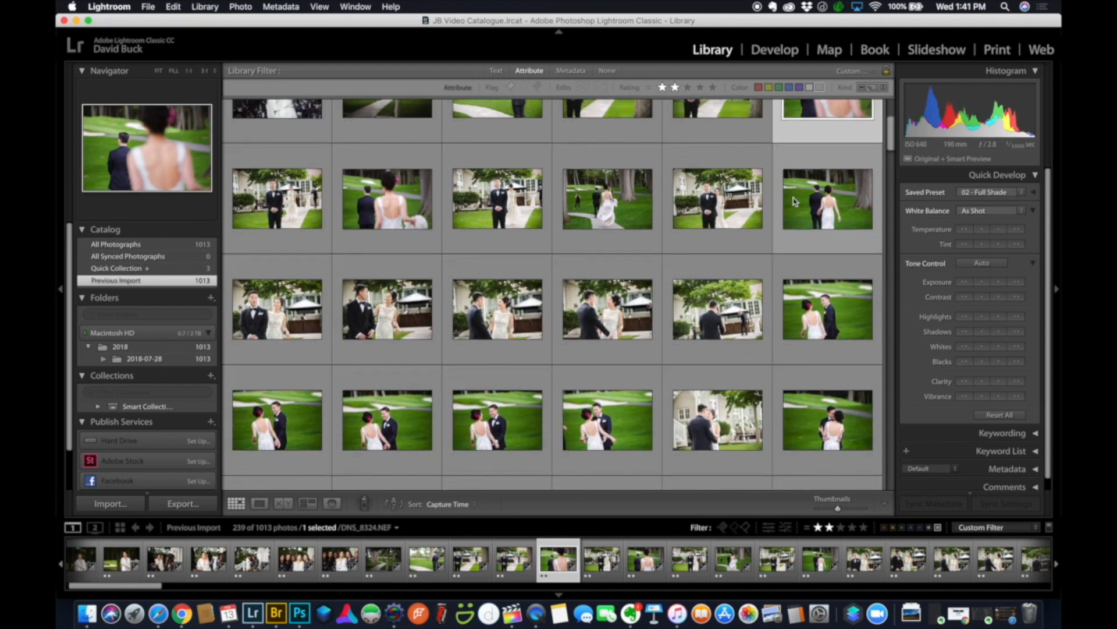
left_click(822, 408, "shift")
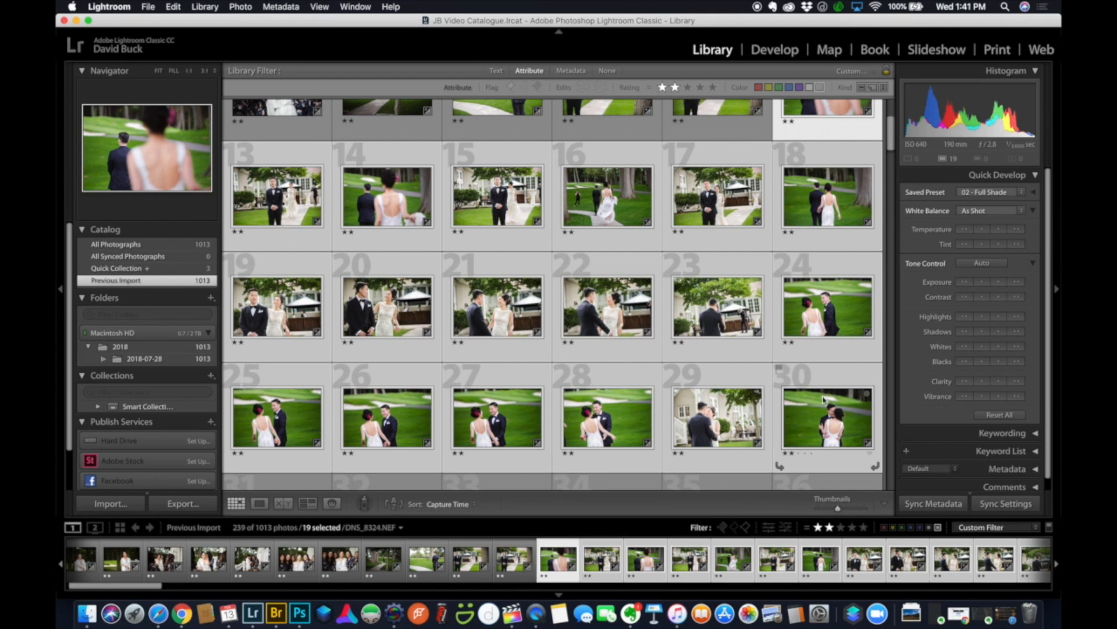
left_click(1002, 229)
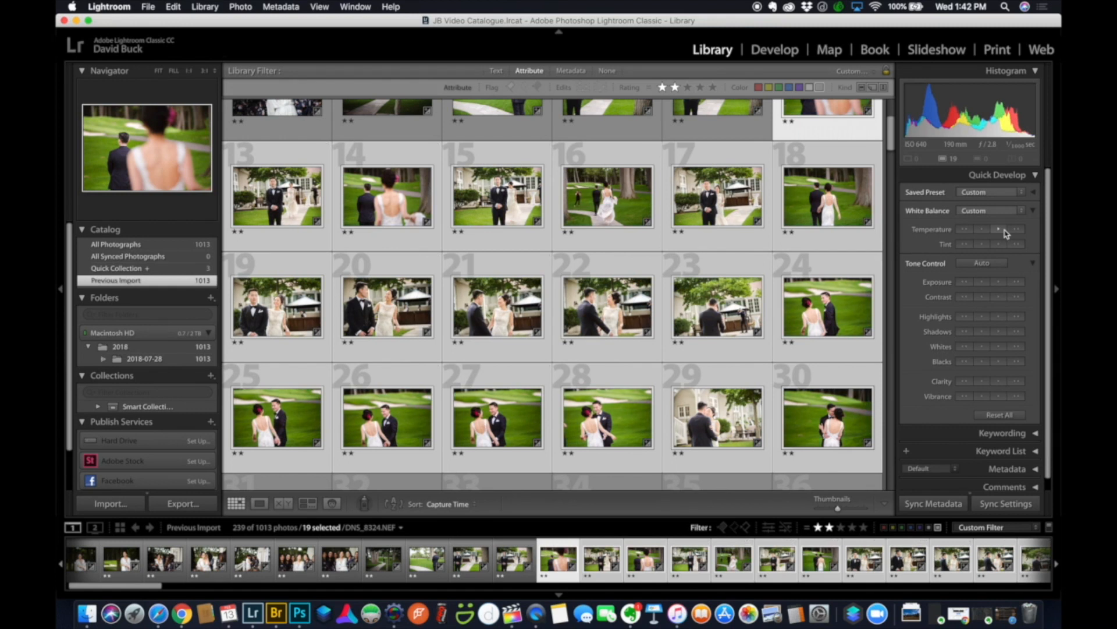
Lower exposure on photos 13, 15, 17, 19–23 and 29, then select photo 32.
key("super+shift+d")
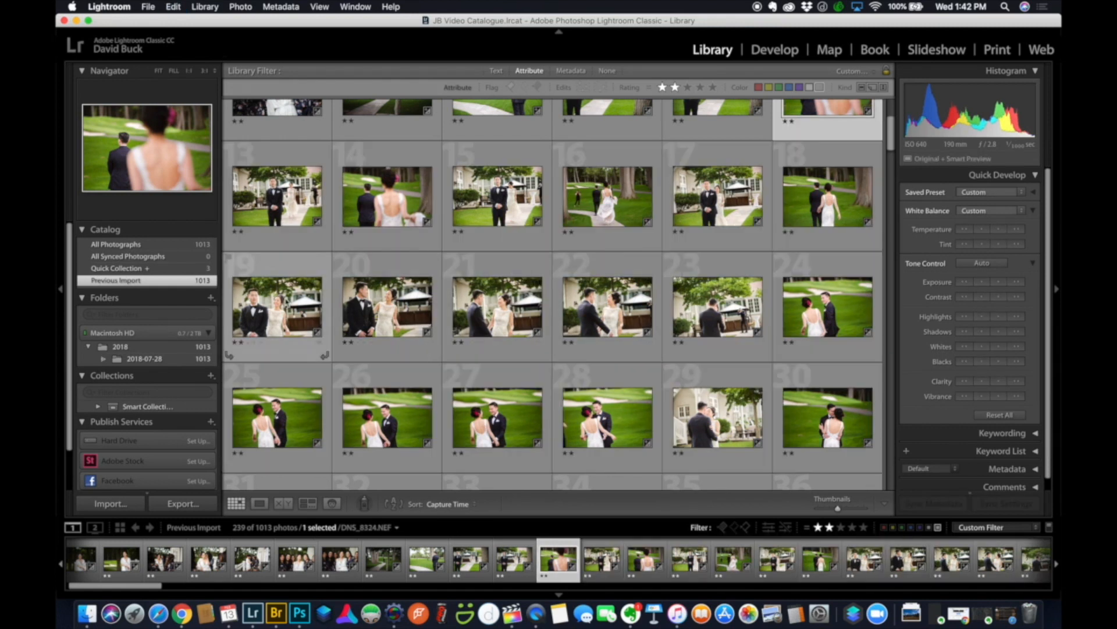
left_click(281, 310)
left_click(724, 314, "shift")
left_click(714, 424, "super")
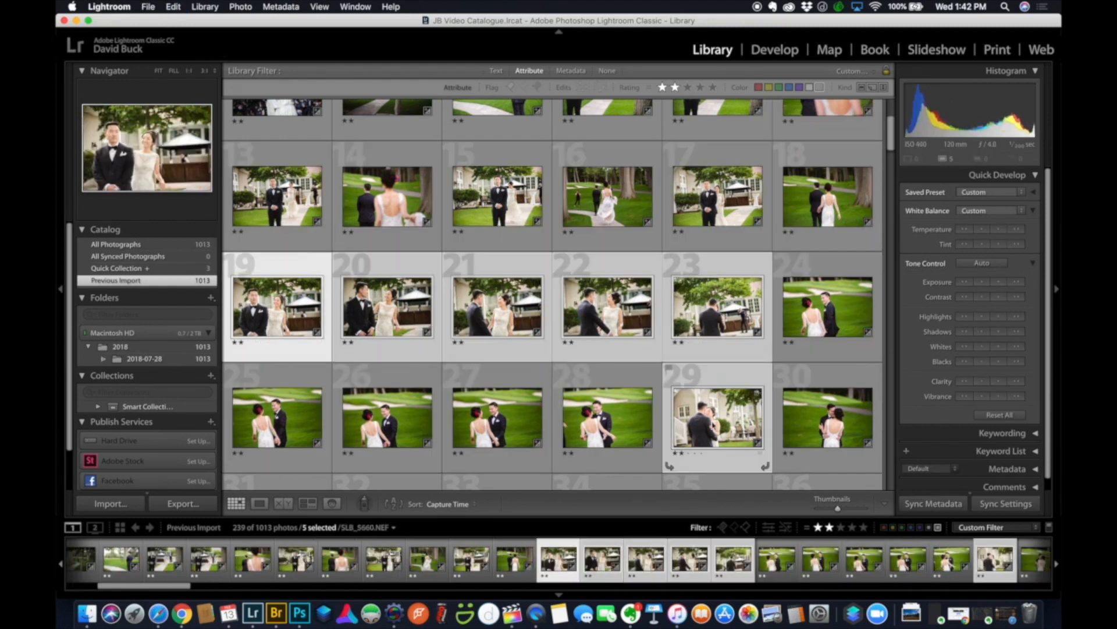
left_click(715, 197, "super")
left_click(275, 207, "super")
left_click(508, 204, "super")
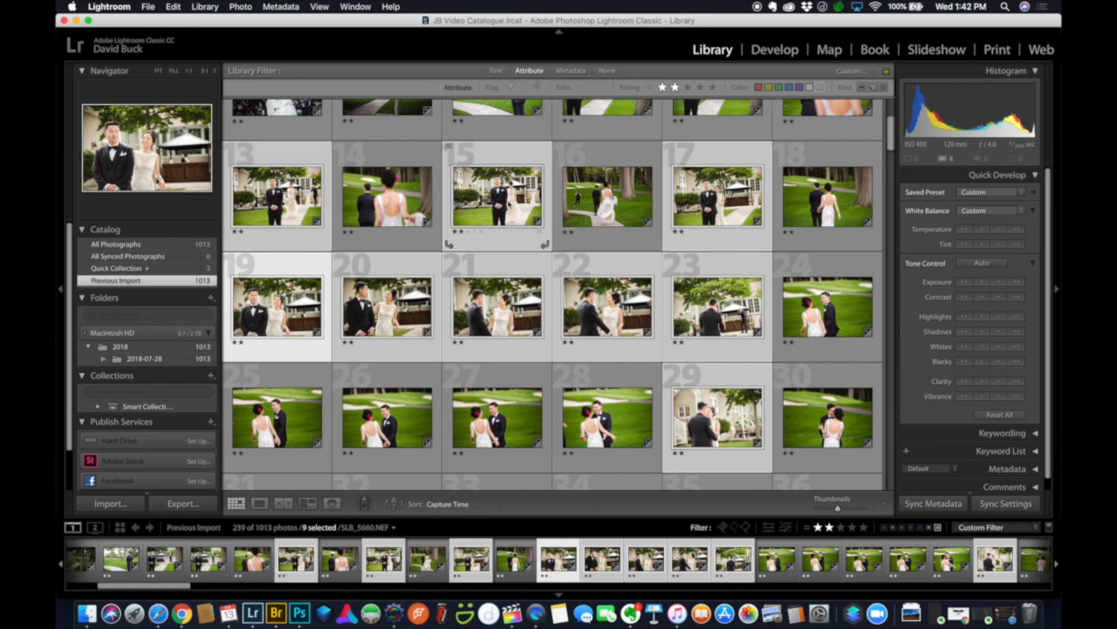
left_click(986, 283)
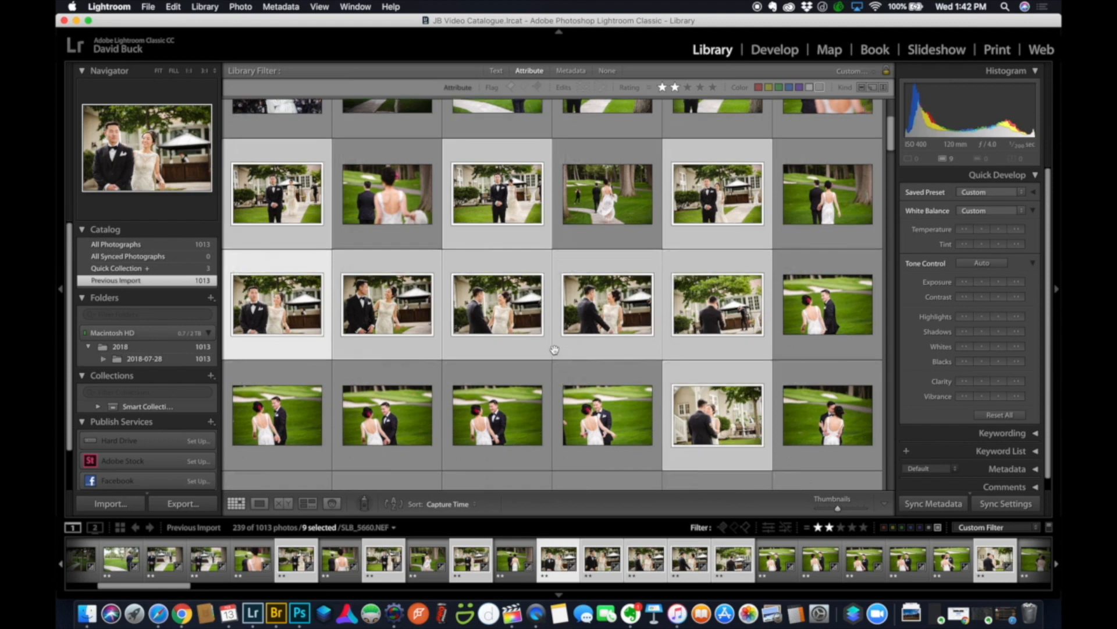
scroll(555, 353, "down", 5)
left_click(387, 277)
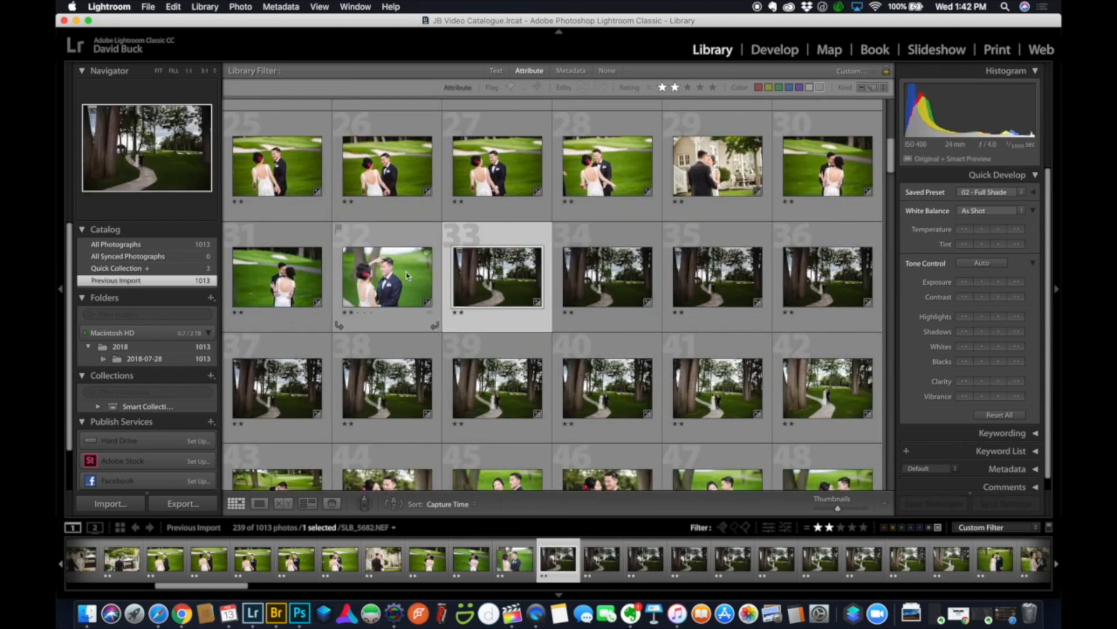
Lower photo 32's exposure, warm its white balance, and inspect it at 1:1.
left_click(983, 284)
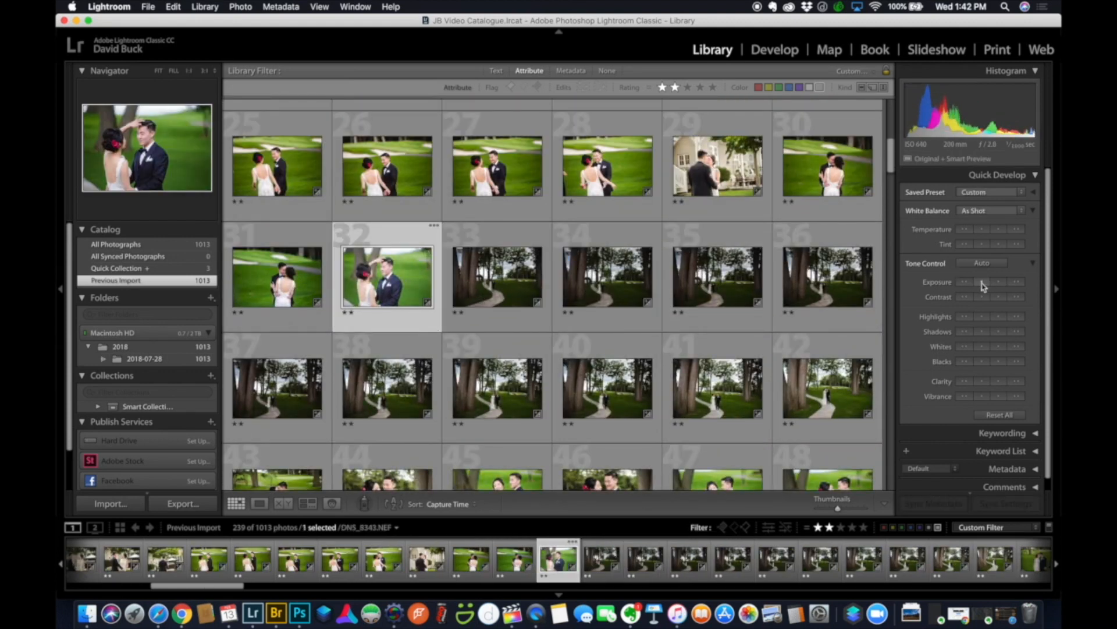
left_click(999, 229)
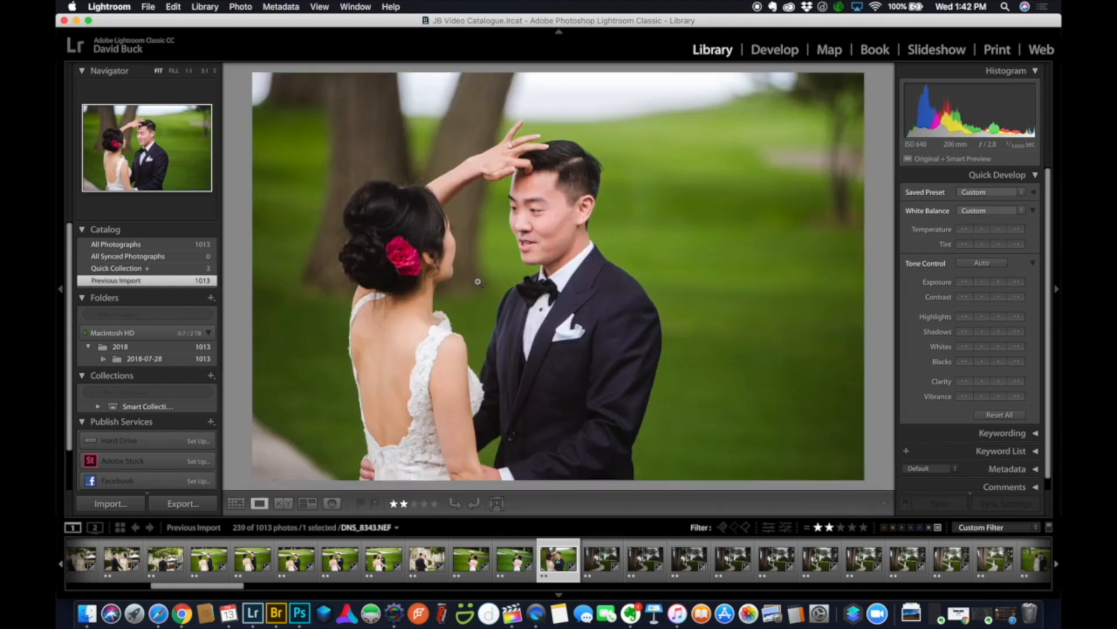
left_click(478, 281)
left_click(477, 281)
key("g")
Select tree-lined path photos 33–42, check photo 33 in Loupe, and raise their exposure.
scroll(578, 299, "down", 2)
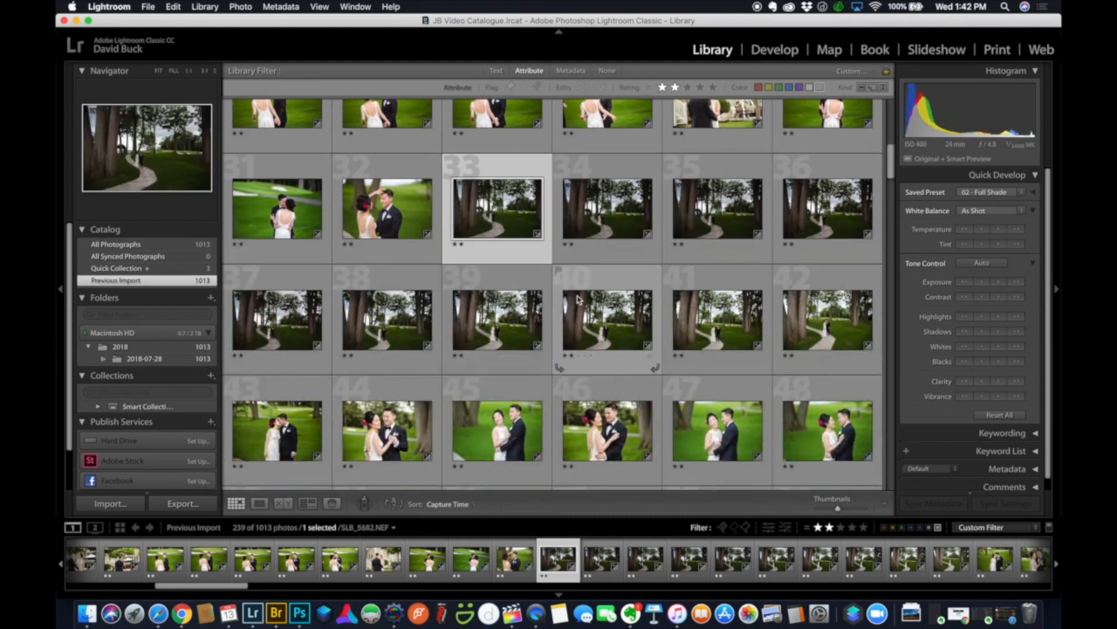
left_click(833, 328, "shift")
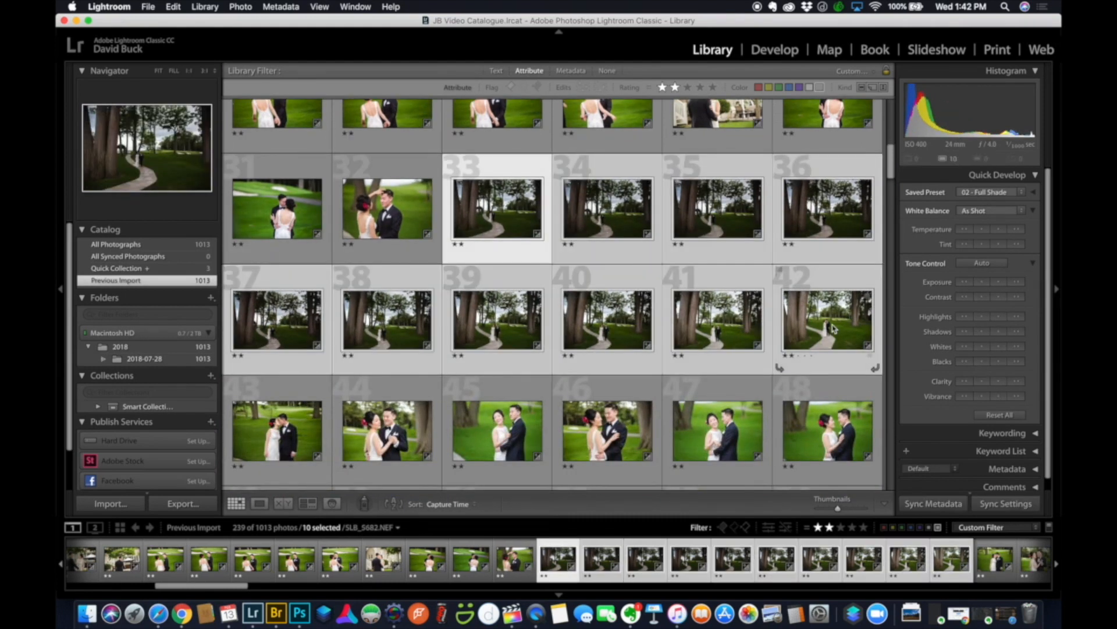
key("e")
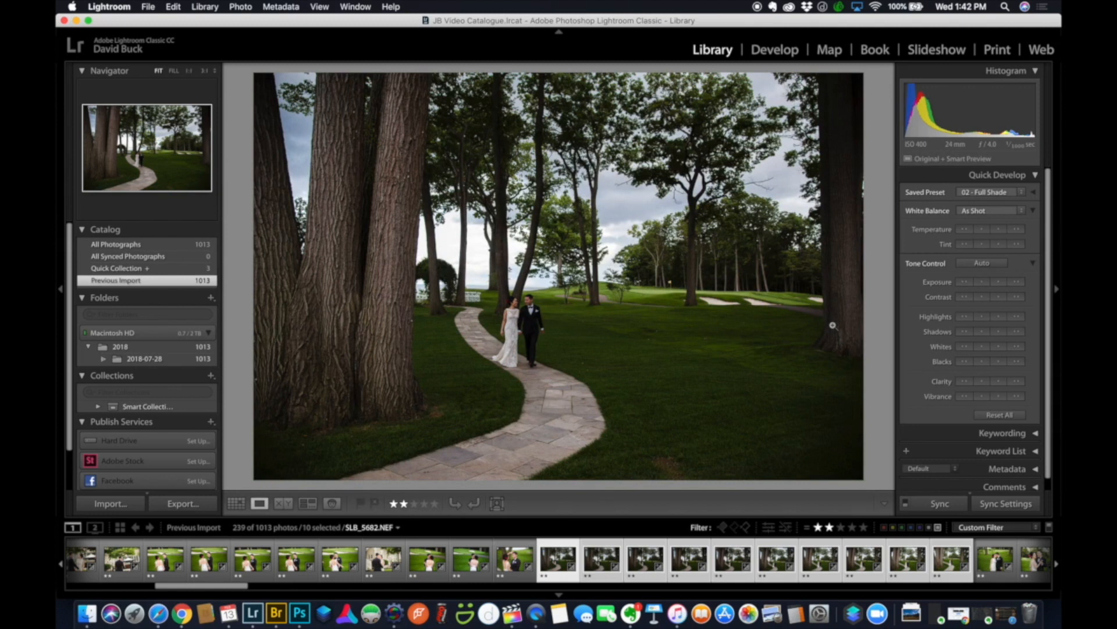
key("g")
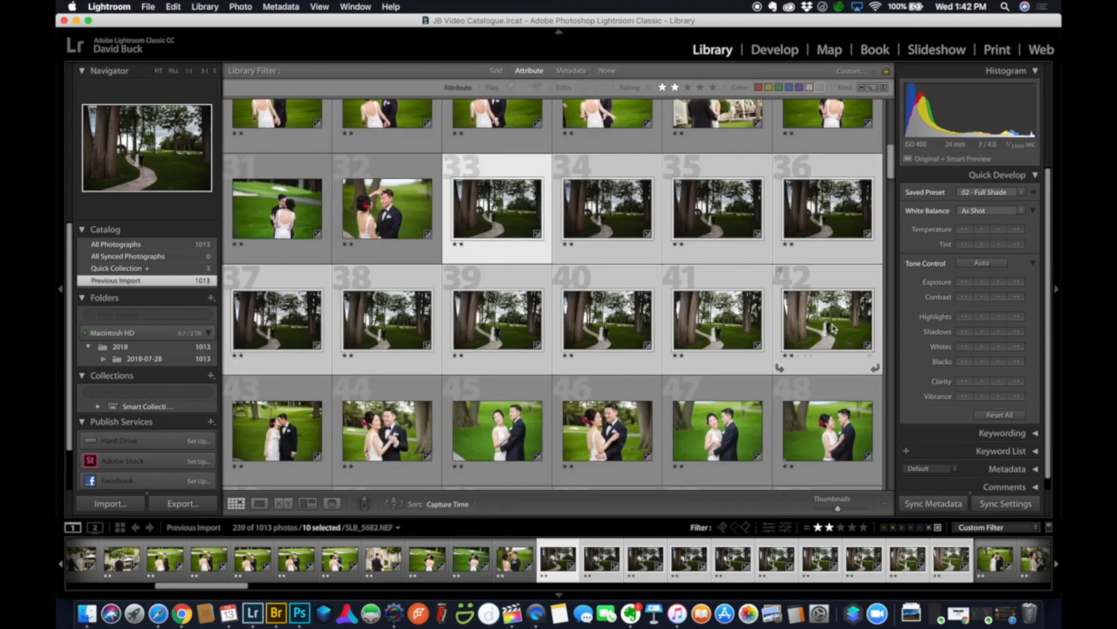
left_click(1001, 283)
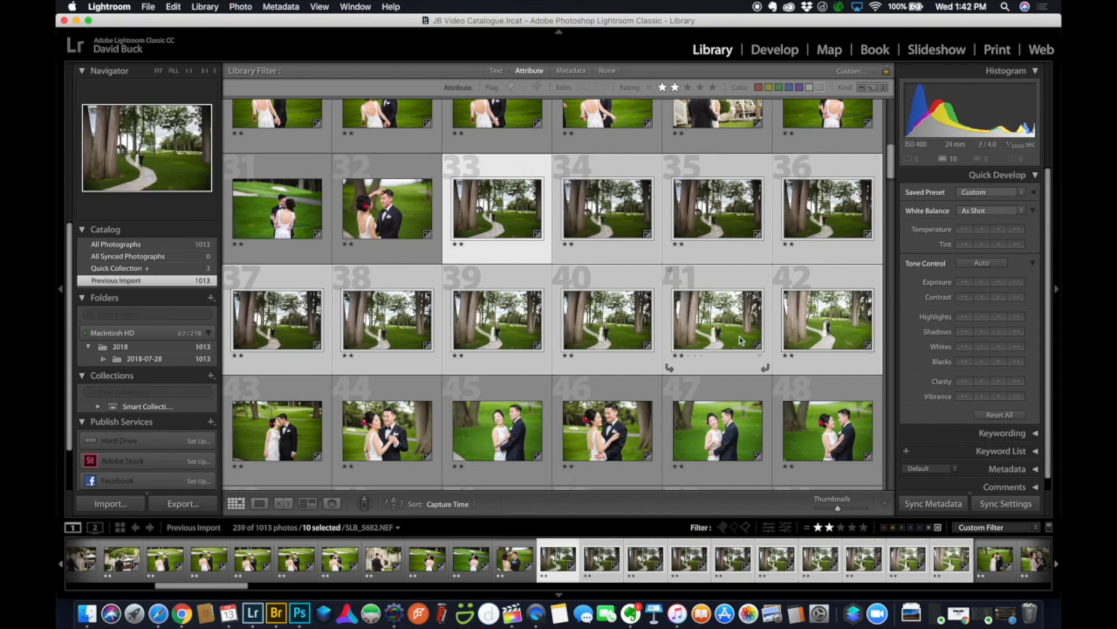
scroll(594, 275, "down", 2)
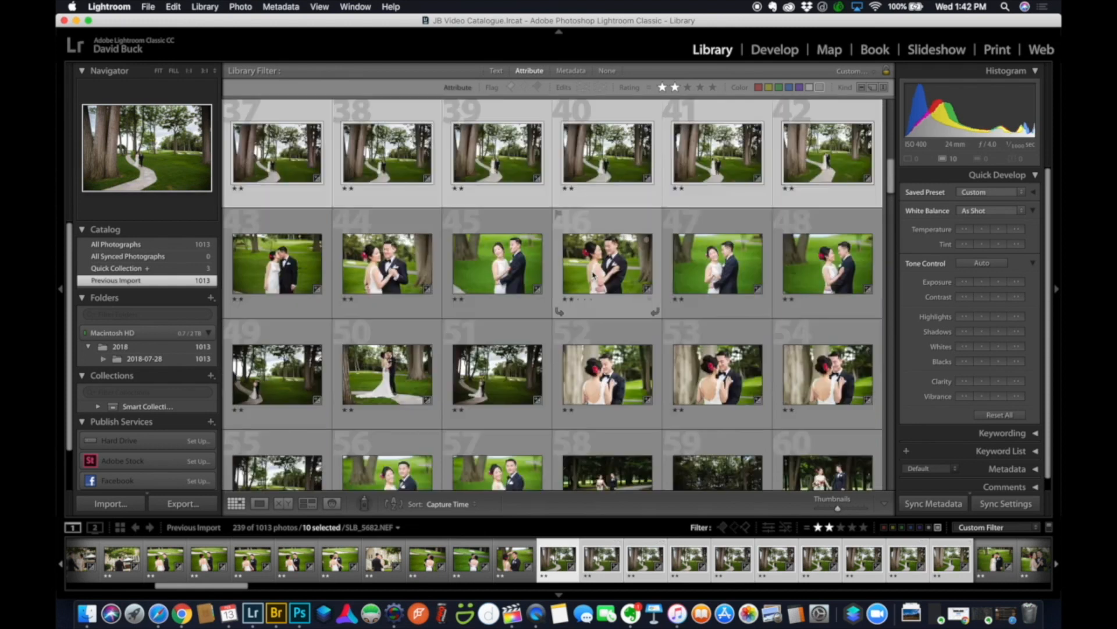
left_click(778, 195)
key("j")
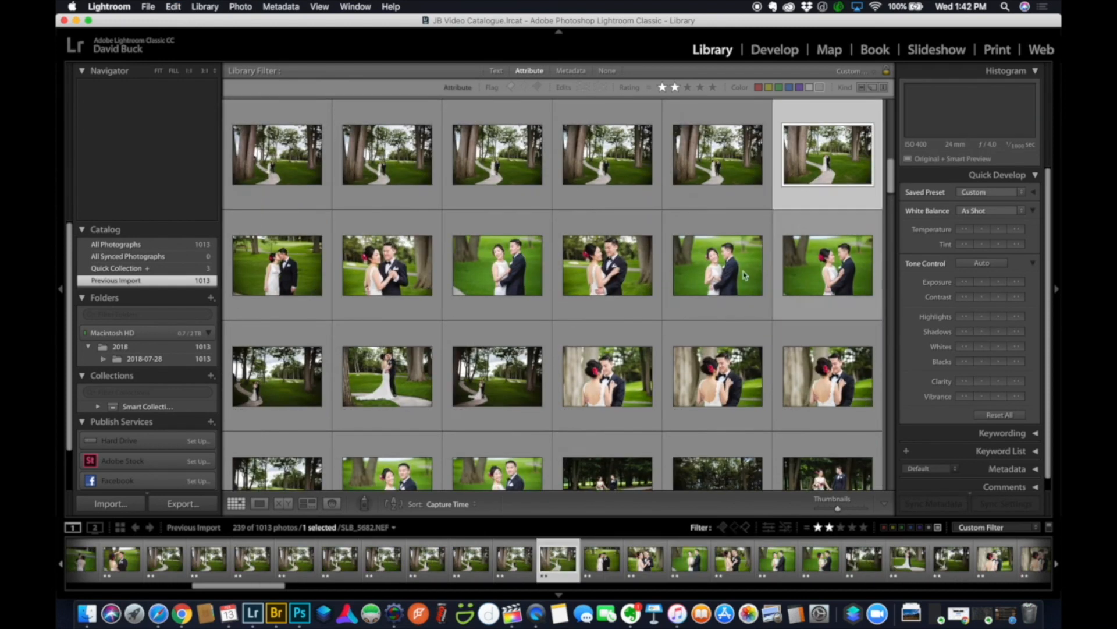
left_click(493, 384, "shift")
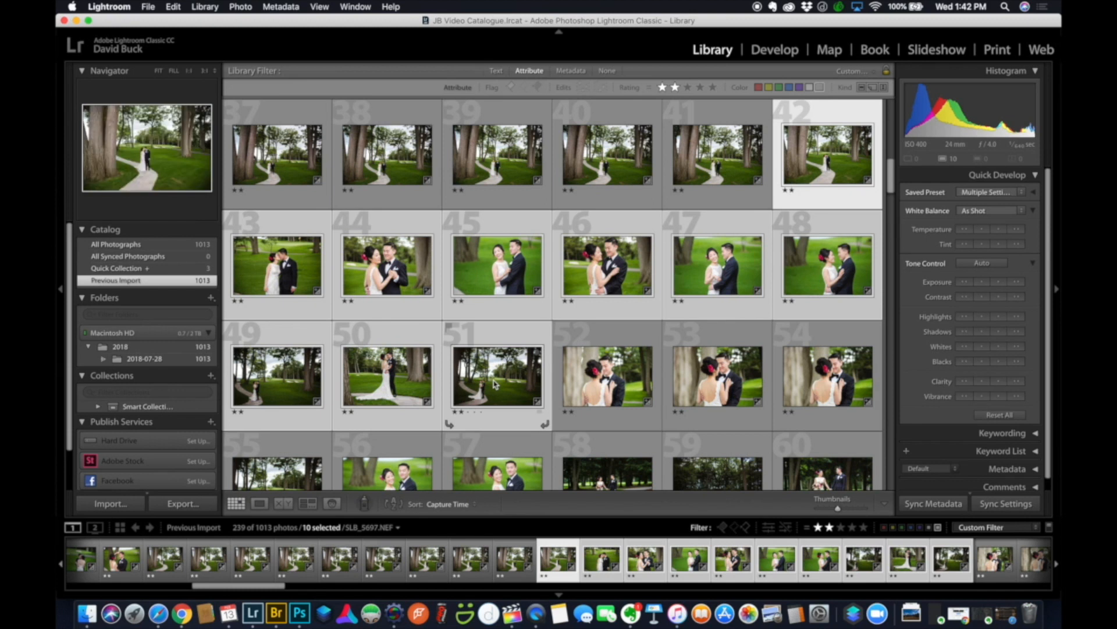
scroll(631, 316, "down", 2)
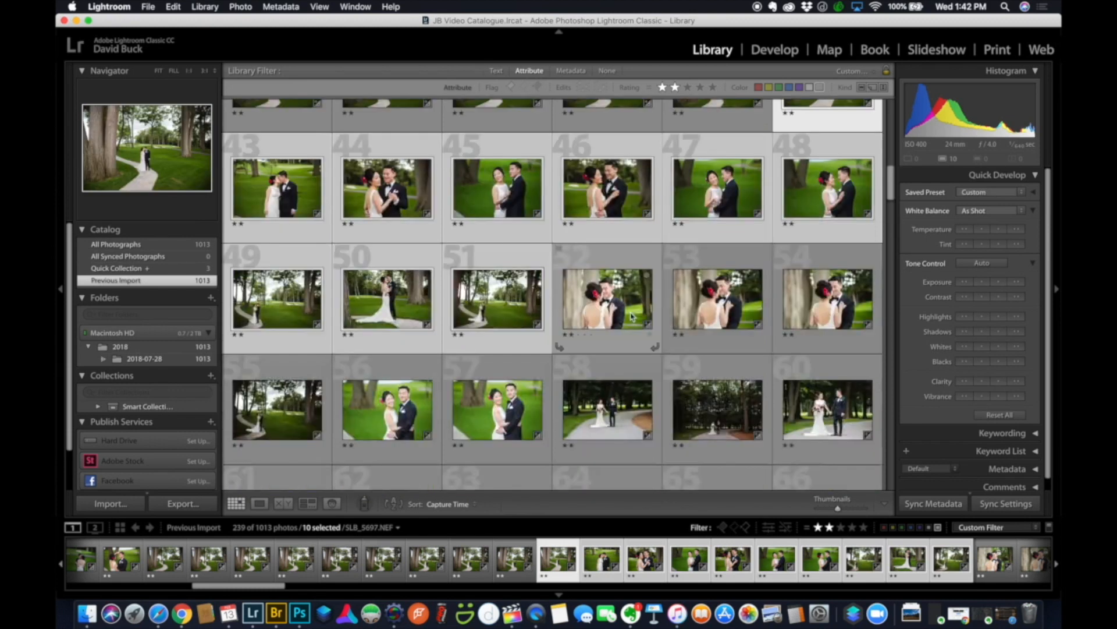
scroll(632, 316, "down", 1)
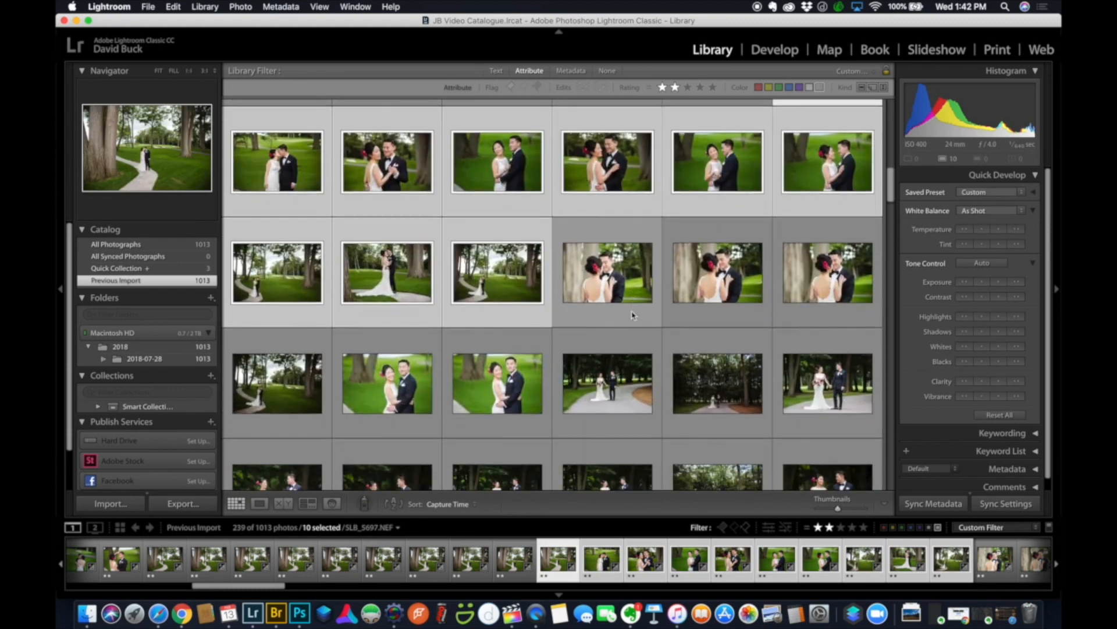
left_click(502, 284)
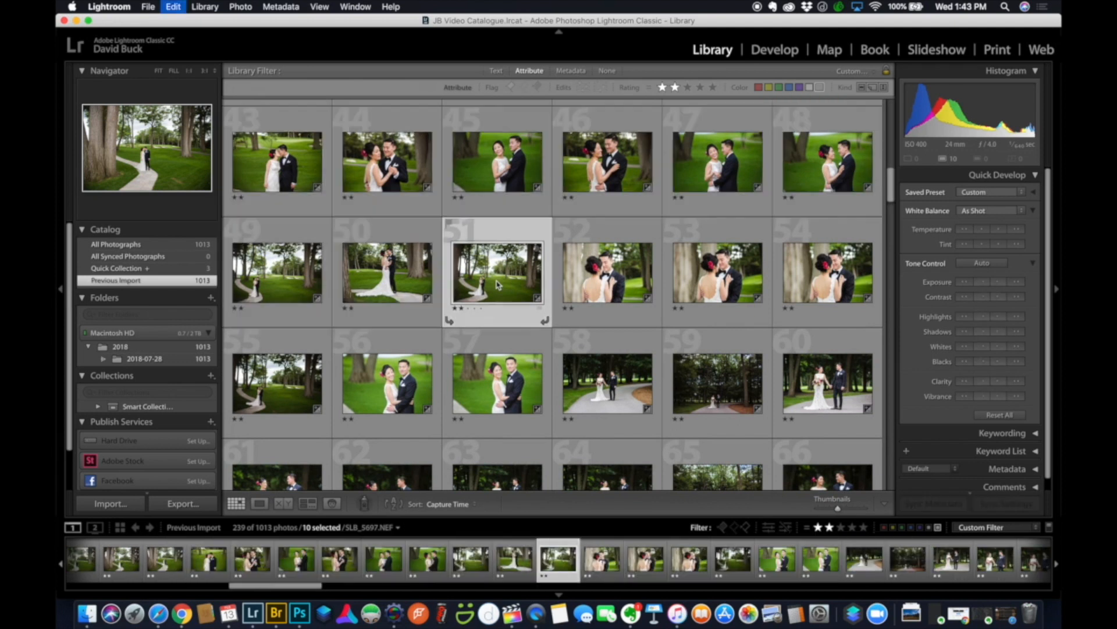
left_click(493, 388, "shift")
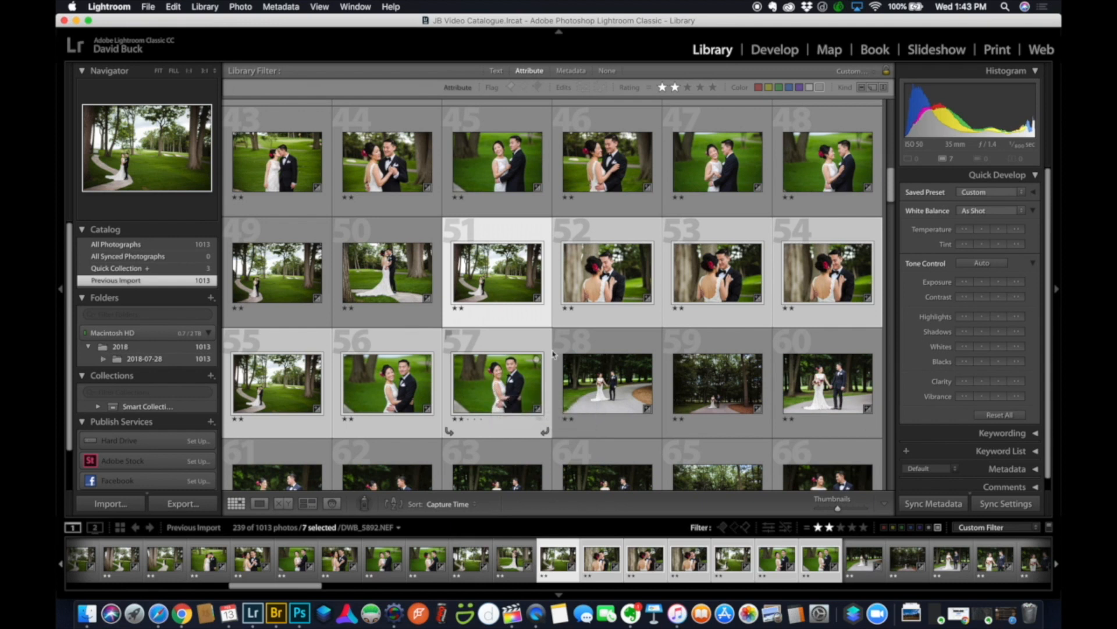
scroll(582, 326, "down", 3)
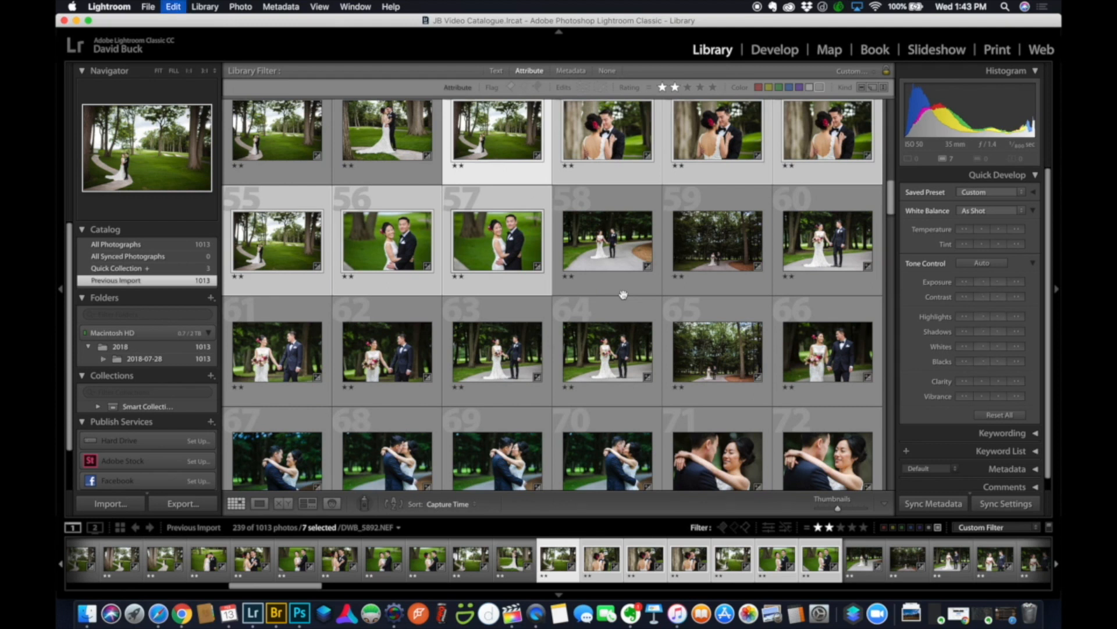
left_click(512, 256)
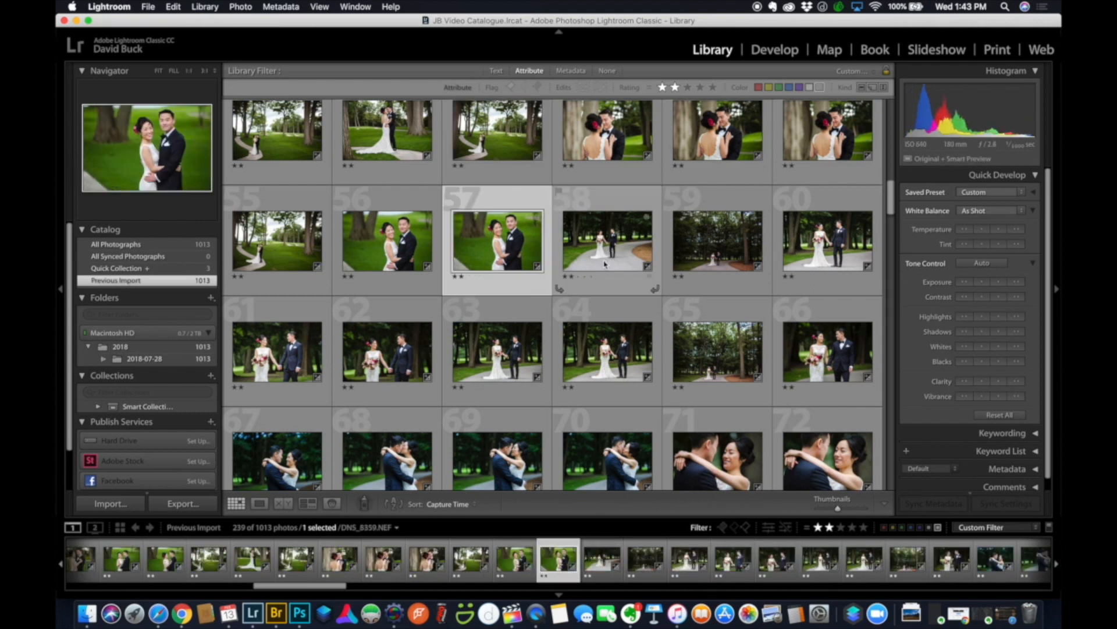
Select couple photos 67–78 and adjust their temperature and exposure with Quick Develop steps.
scroll(606, 264, "down", 3)
scroll(606, 264, "up", 3)
left_click(616, 266)
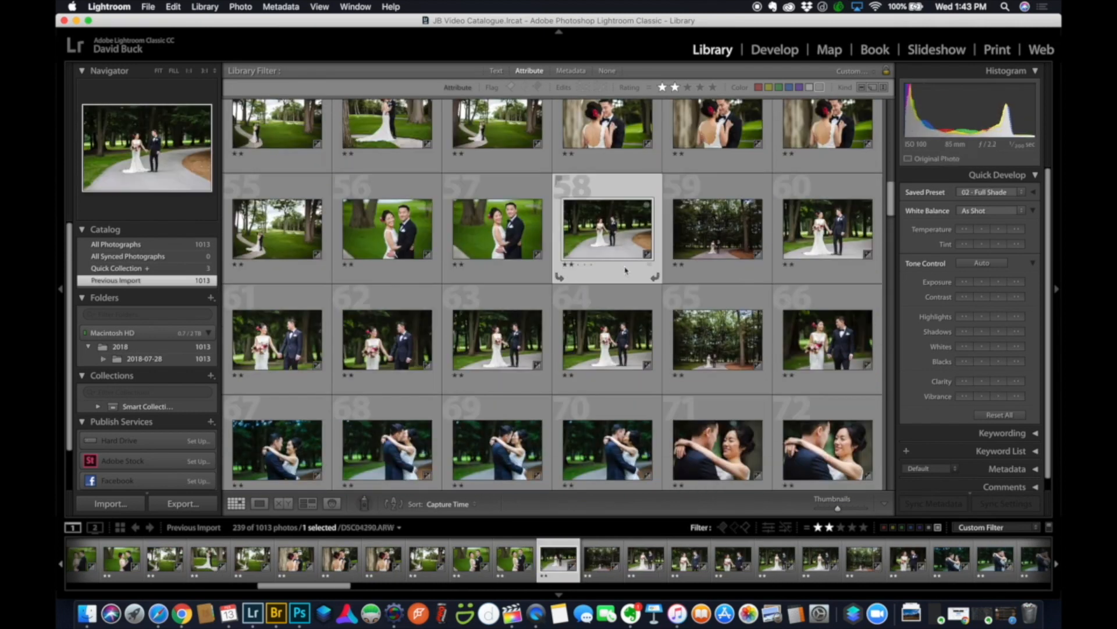
scroll(625, 269, "down", 3)
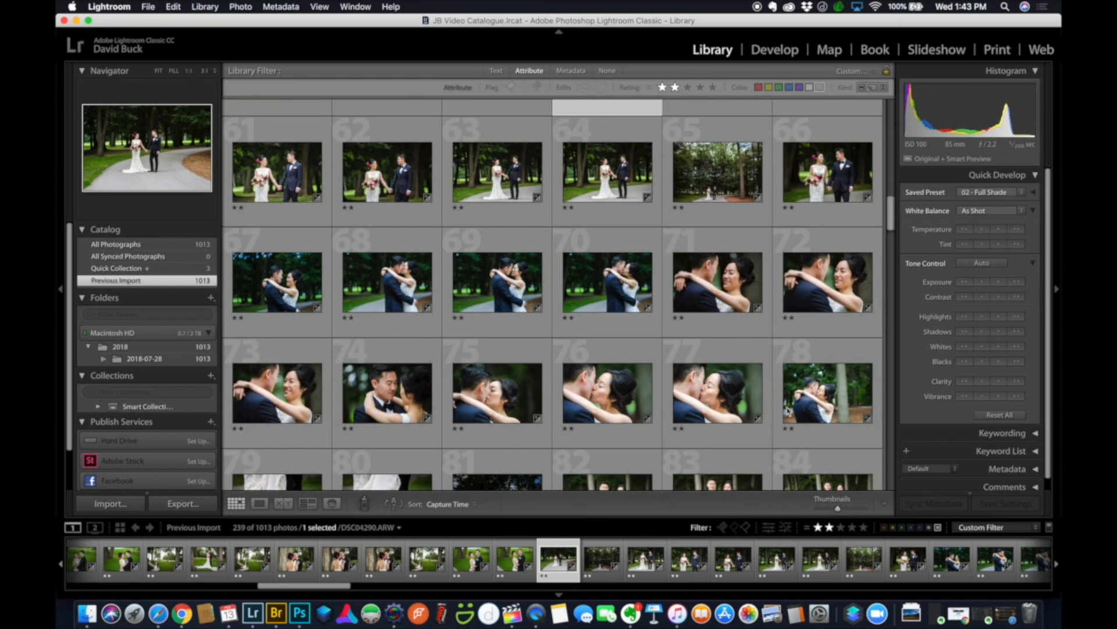
left_click(809, 396)
left_click(324, 326, "shift")
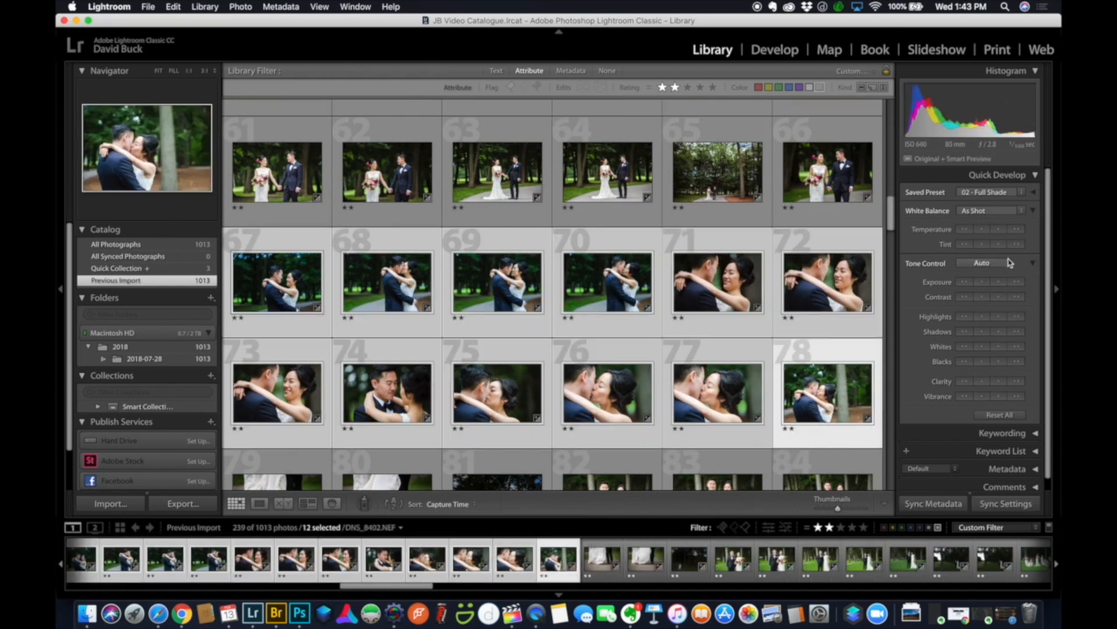
left_click(999, 229)
left_click(981, 282)
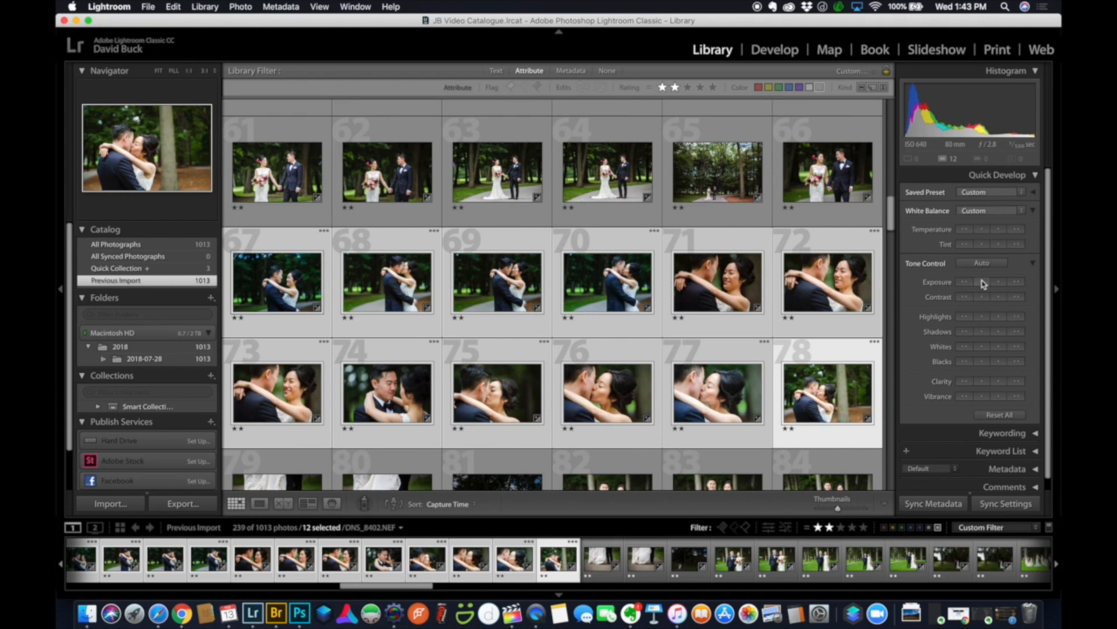
left_click(983, 230)
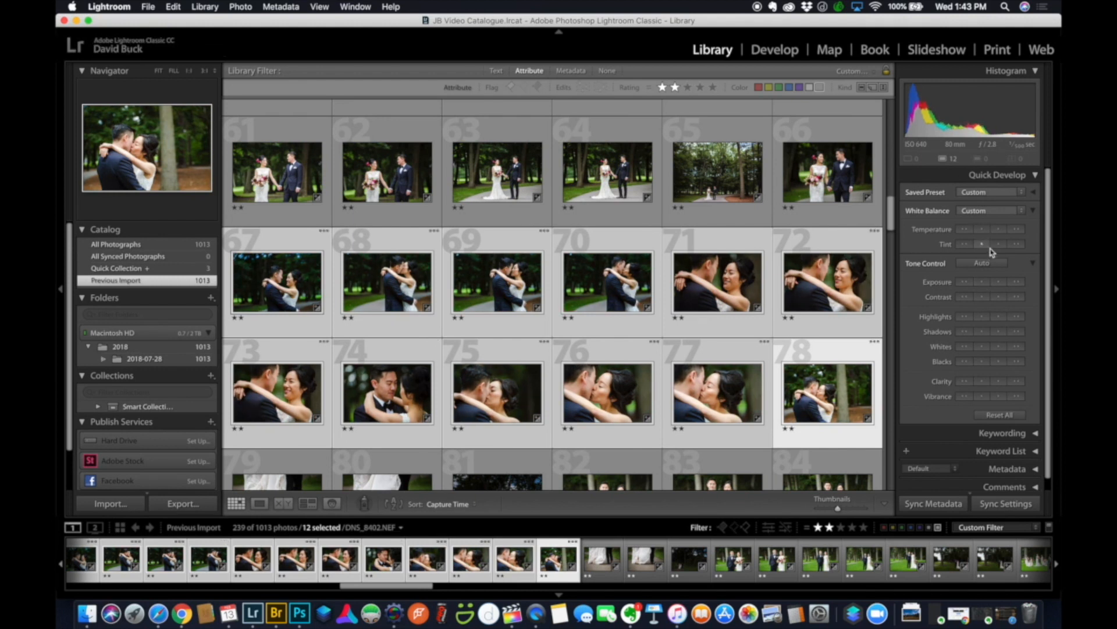
left_click(1001, 282)
Apply Auto Tone to photos 75–78, then filter the grid to four-star photos.
key("super+d")
left_click(828, 400)
left_click(505, 402, "shift")
left_click(983, 263)
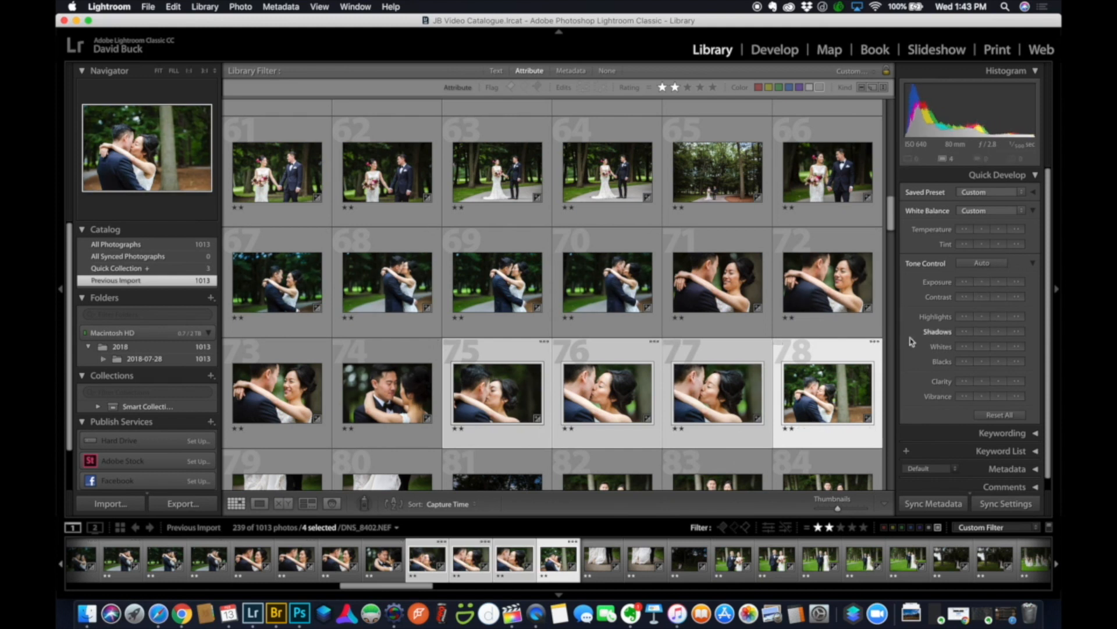
scroll(844, 245, "down", 3)
scroll(845, 245, "down", 2)
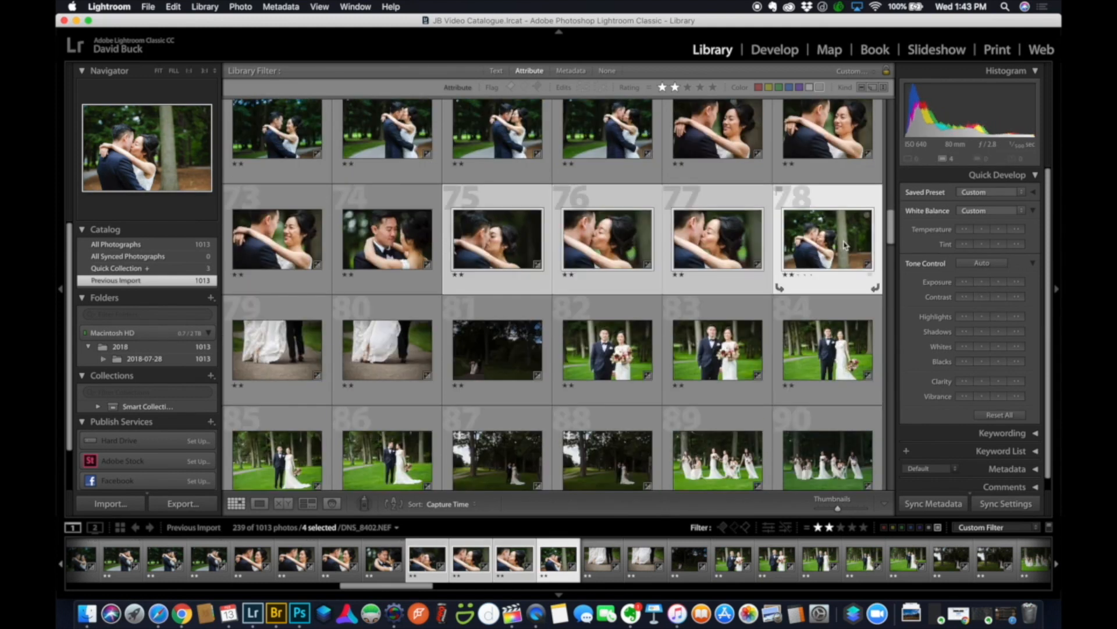
left_click(852, 527)
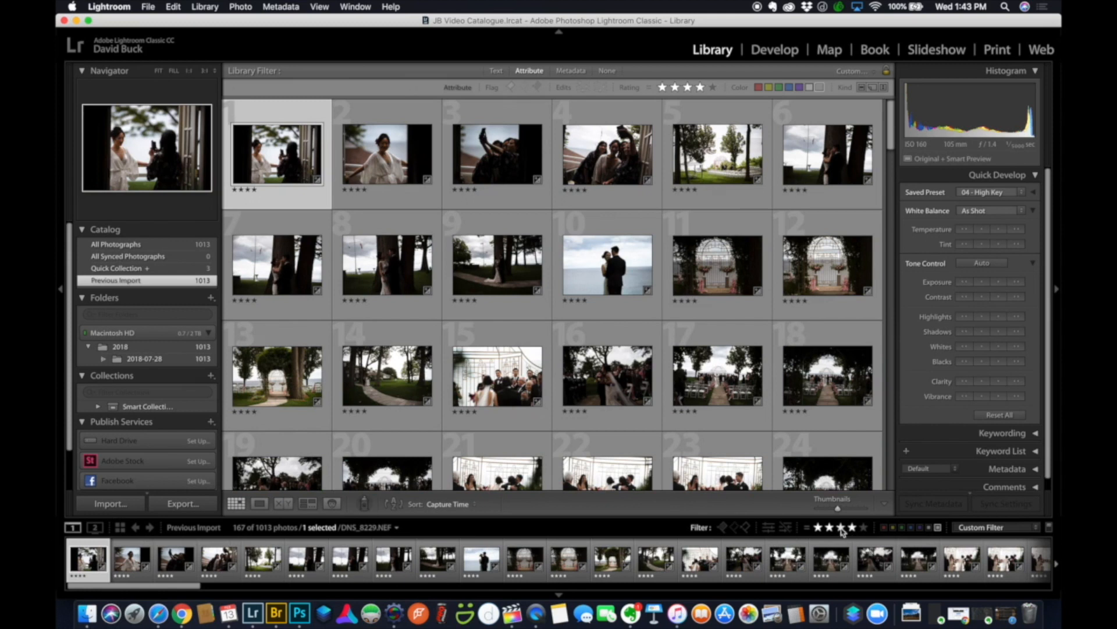